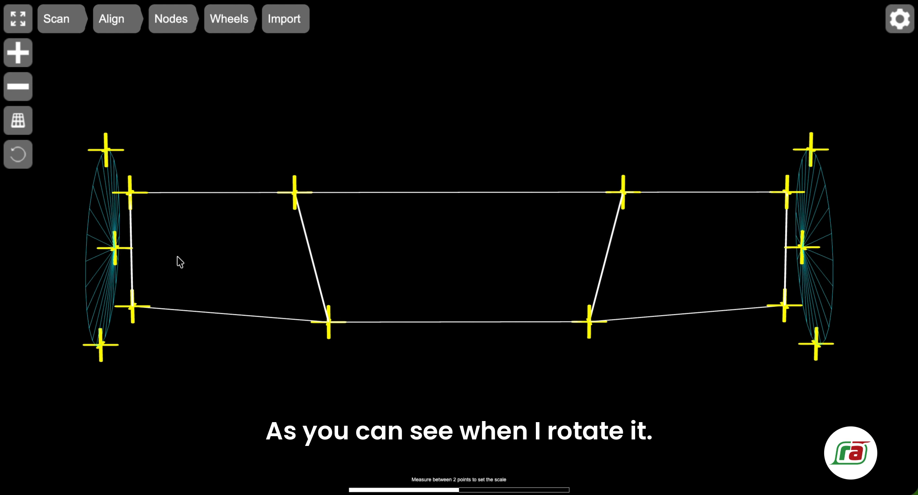
Orbit the node model in 3D, then return it to the Front preset view.
{"action": "mouse_move", "coordinate": [651, 244]}
{"action": "left_mouse_down"}
{"action": "mouse_move", "coordinate": [557, 256]}
{"action": "mouse_move", "coordinate": [655, 256]}
{"action": "mouse_move", "coordinate": [642, 254]}
{"action": "mouse_move", "coordinate": [657, 235]}
{"action": "left_mouse_up"}
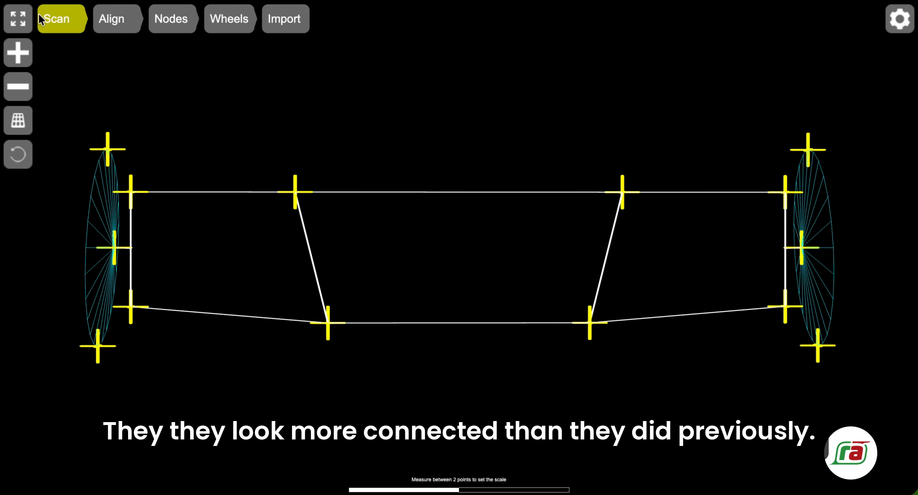
{"action": "left_click", "coordinate": [18, 20]}
{"action": "left_click", "coordinate": [25, 54]}
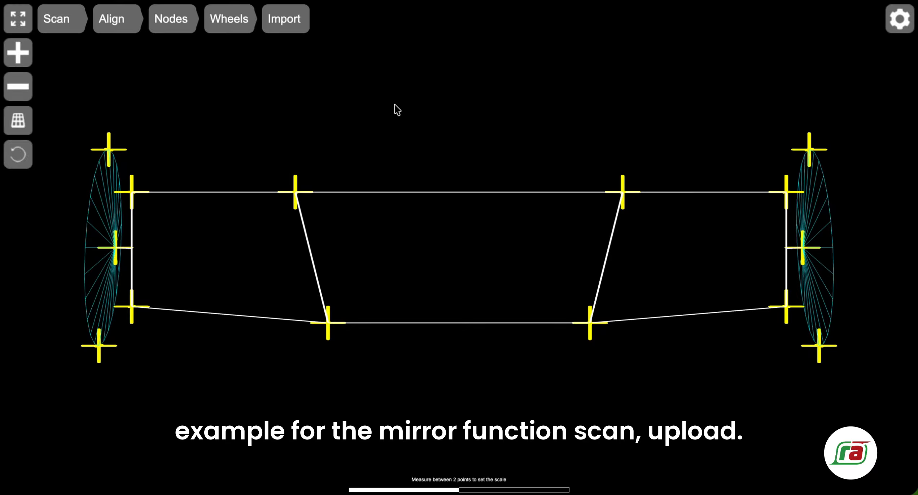
Upload the lotus-33.jpg drawing via Scan > Upload and close the Scan toolbar.
{"action": "left_click", "coordinate": [66, 23]}
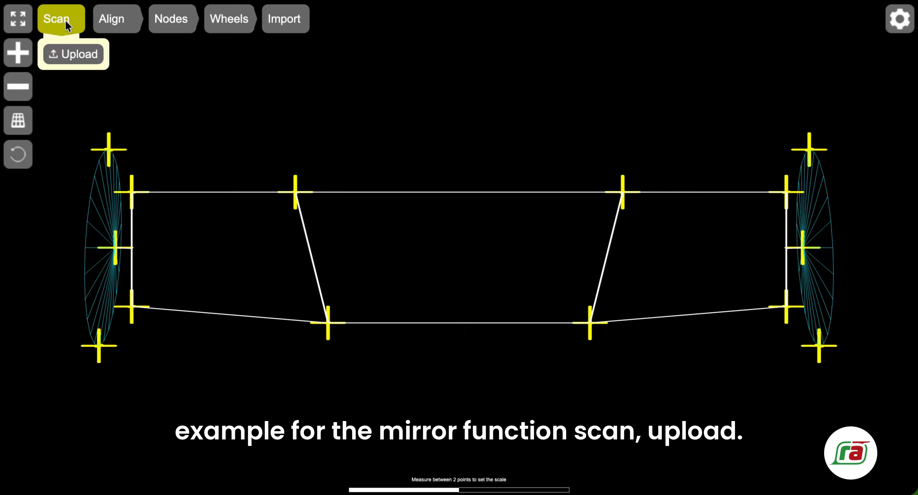
{"action": "left_click", "coordinate": [78, 59]}
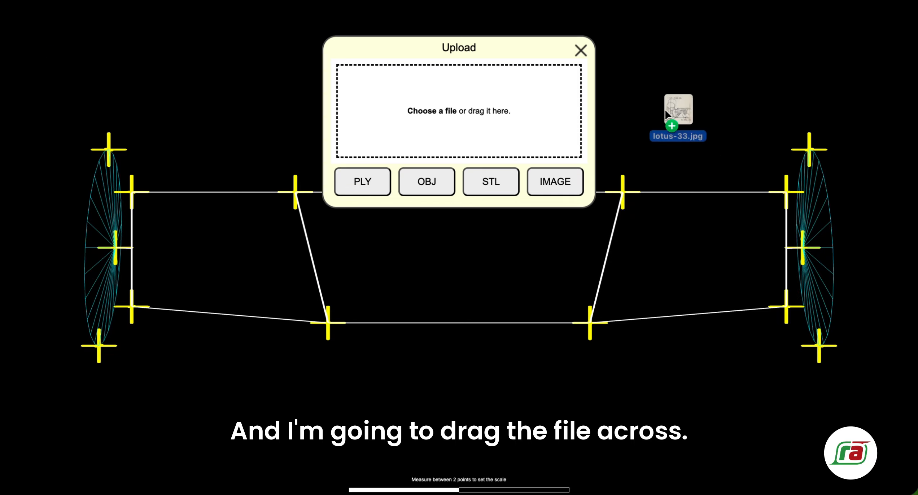
{"action": "left_click_drag", "start_coordinate": [678, 112], "coordinate": [455, 108]}
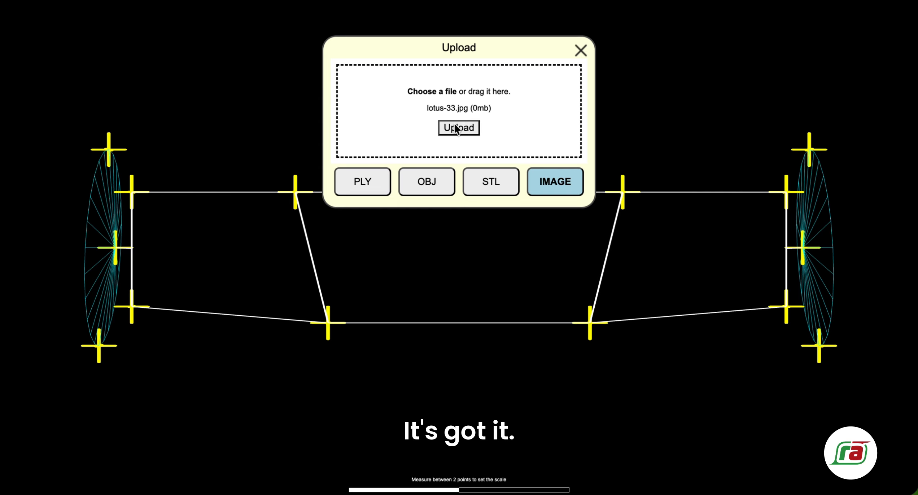
{"action": "left_click", "coordinate": [460, 125]}
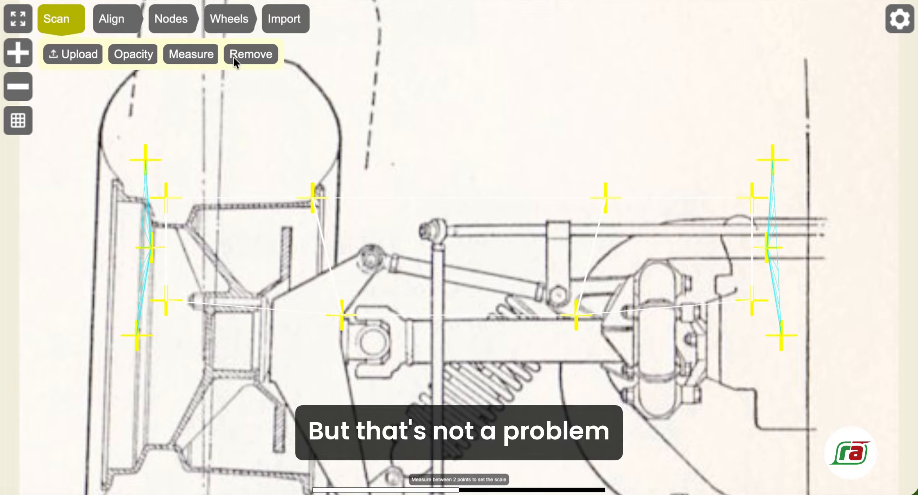
{"action": "left_click", "coordinate": [64, 18]}
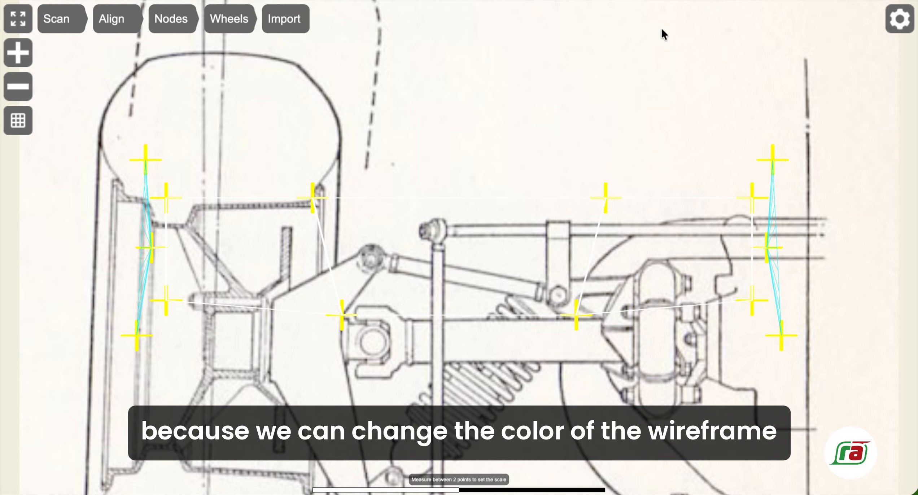
Set the foreground linkage line colour to black (000000) in the colour settings.
{"action": "left_click", "coordinate": [903, 23]}
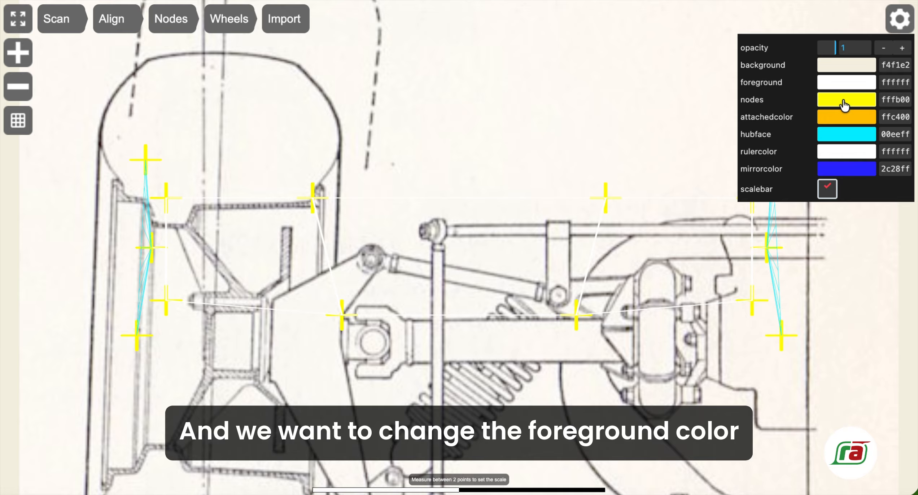
{"action": "left_click", "coordinate": [849, 83]}
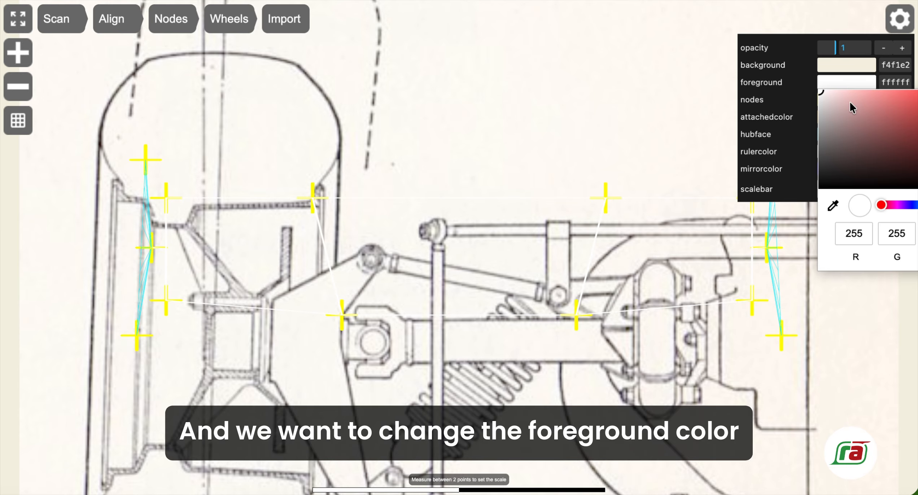
{"action": "left_click_drag", "start_coordinate": [850, 103], "coordinate": [809, 195]}
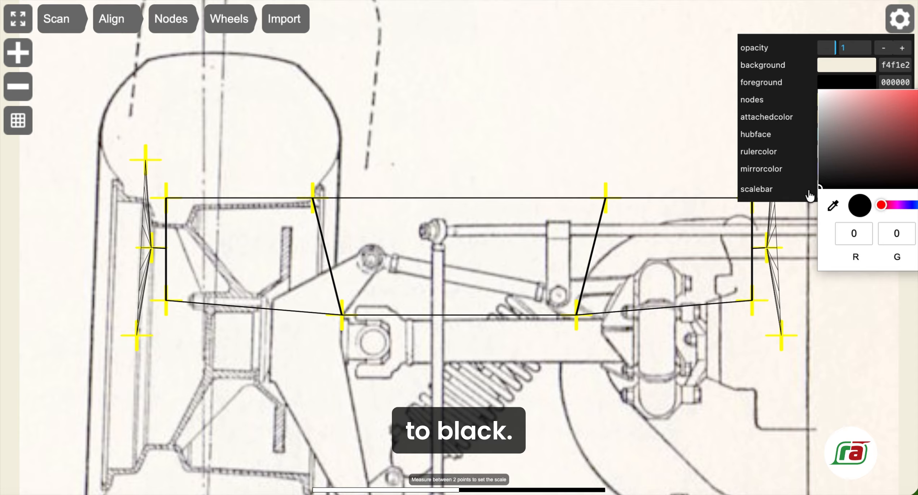
{"action": "left_click", "coordinate": [806, 47]}
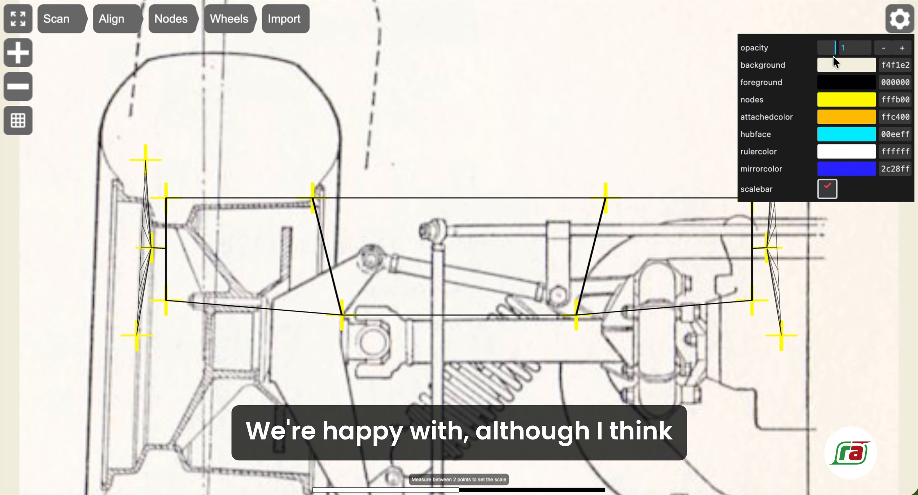
Eyedrop the drawing's paper colour fef8ef as the background colour.
{"action": "left_click", "coordinate": [834, 70]}
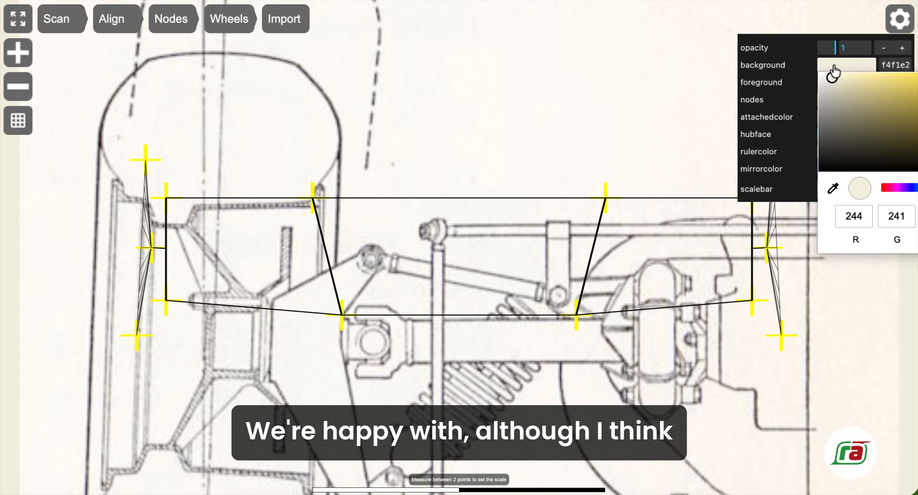
{"action": "left_click", "coordinate": [831, 189]}
{"action": "left_click", "coordinate": [876, 349]}
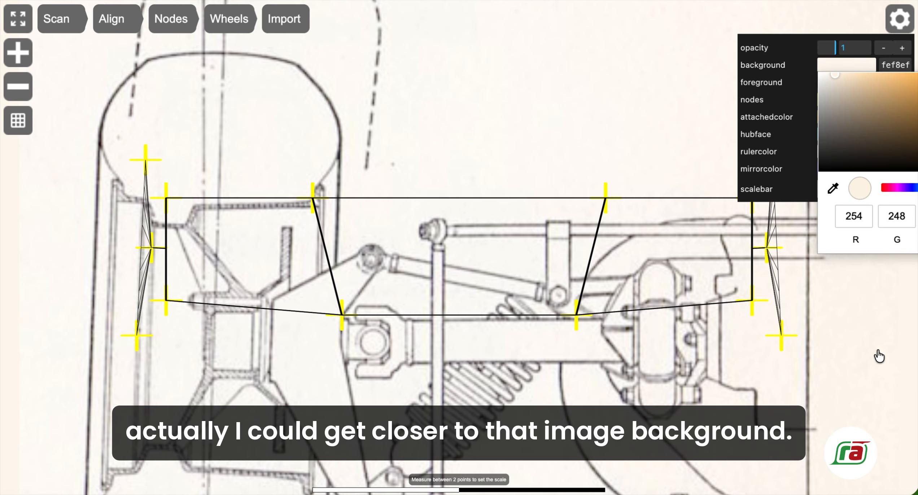
{"action": "left_click", "coordinate": [806, 39]}
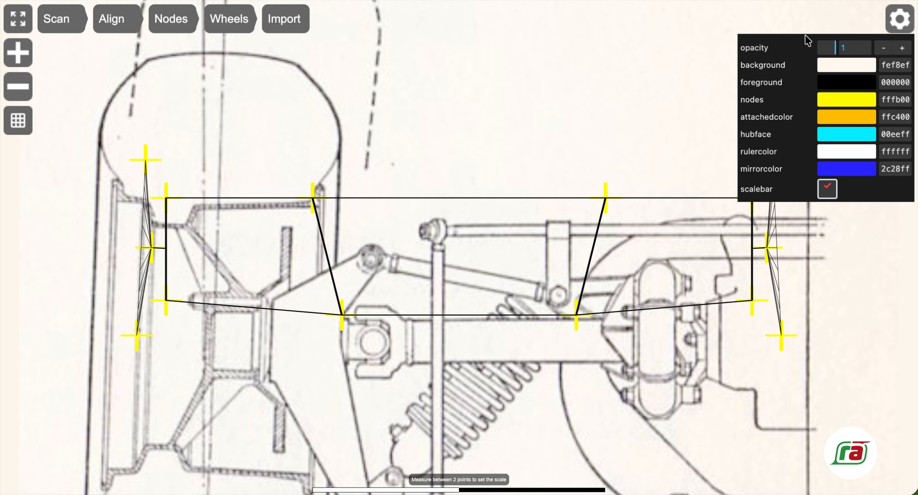
Change the node colour to pink c75cb0.
{"action": "left_click", "coordinate": [831, 102]}
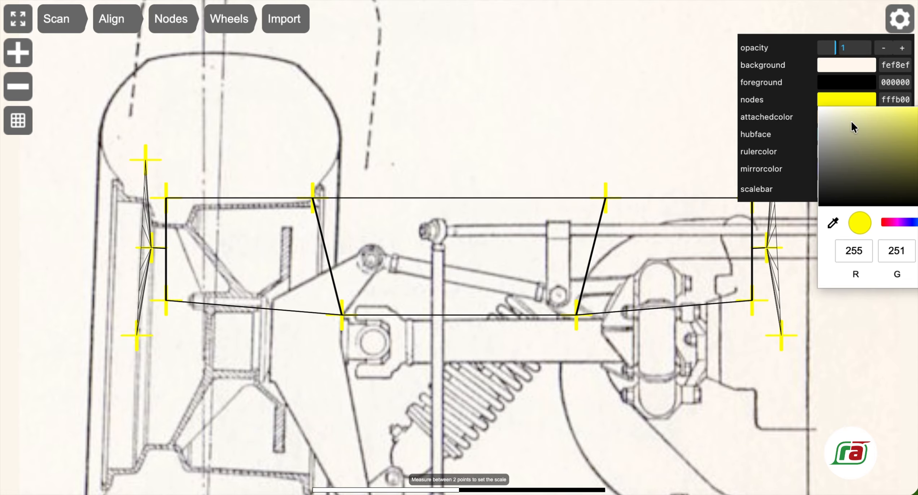
{"action": "mouse_move", "coordinate": [890, 185]}
{"action": "left_mouse_down"}
{"action": "mouse_move", "coordinate": [901, 164]}
{"action": "mouse_move", "coordinate": [884, 182]}
{"action": "mouse_move", "coordinate": [840, 182]}
{"action": "mouse_move", "coordinate": [877, 191]}
{"action": "left_mouse_up"}
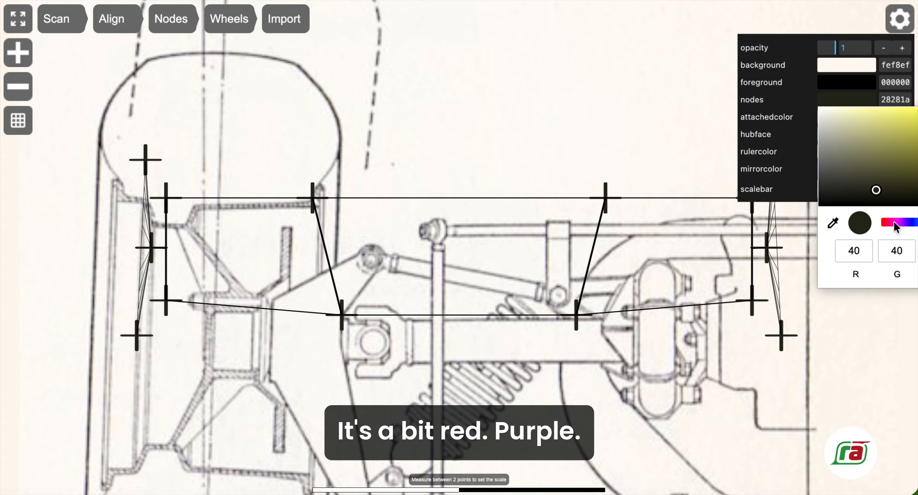
{"action": "left_click", "coordinate": [893, 223]}
{"action": "left_click_drag", "start_coordinate": [864, 139], "coordinate": [908, 129]}
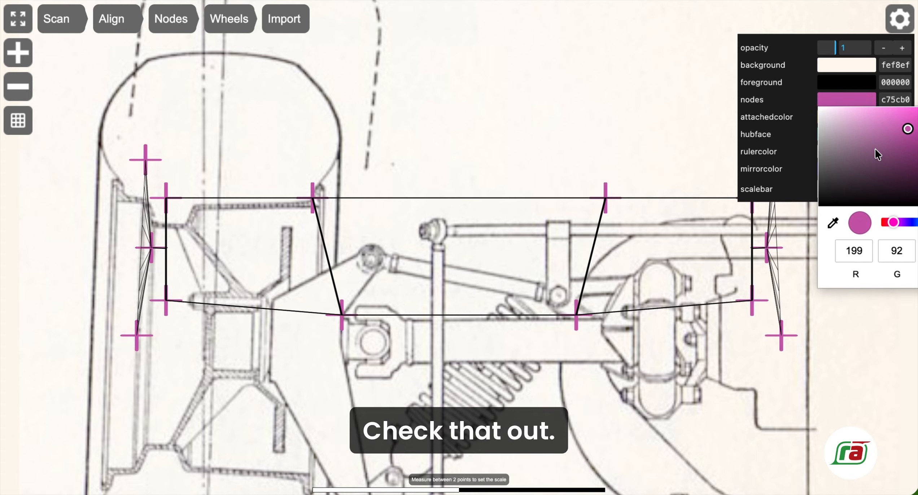
{"action": "left_click", "coordinate": [792, 35]}
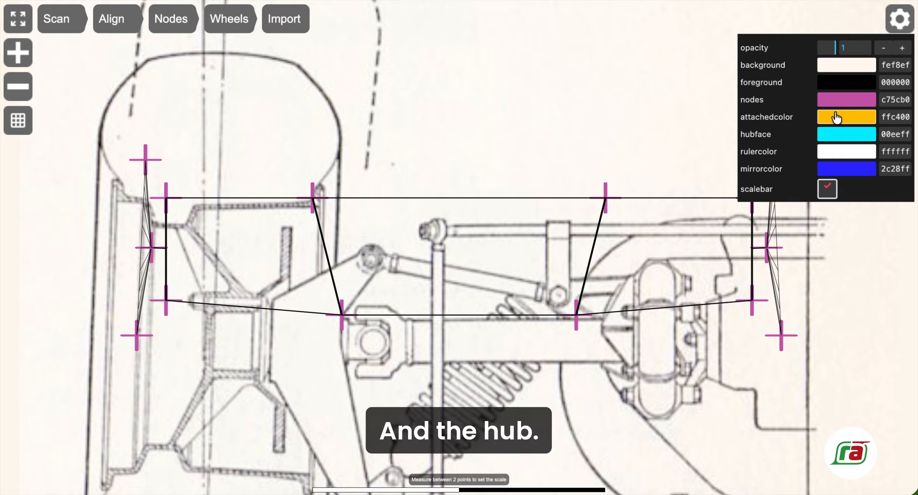
Make the hub face colour dark green 477a38 and close the settings panel.
{"action": "left_click", "coordinate": [837, 139]}
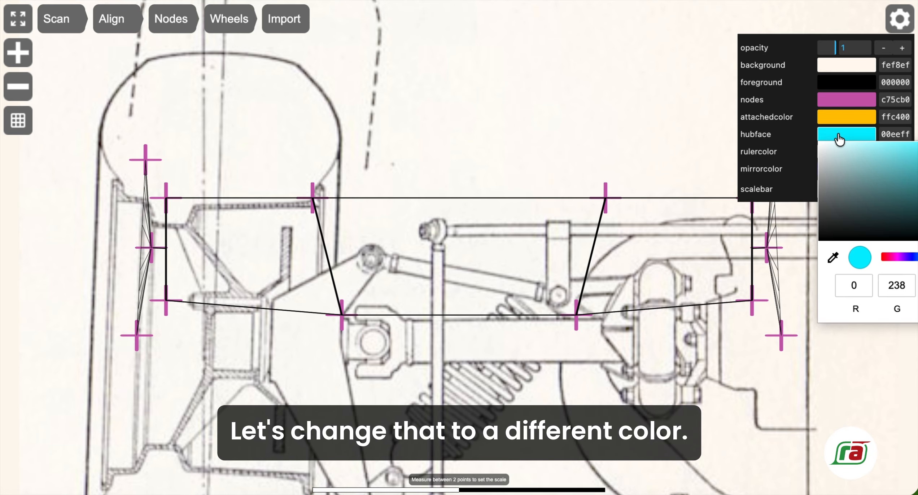
{"action": "left_click", "coordinate": [836, 208]}
{"action": "mouse_move", "coordinate": [837, 209]}
{"action": "left_mouse_down"}
{"action": "mouse_move", "coordinate": [884, 166]}
{"action": "mouse_move", "coordinate": [907, 200]}
{"action": "mouse_move", "coordinate": [908, 171]}
{"action": "mouse_move", "coordinate": [907, 192]}
{"action": "left_mouse_up"}
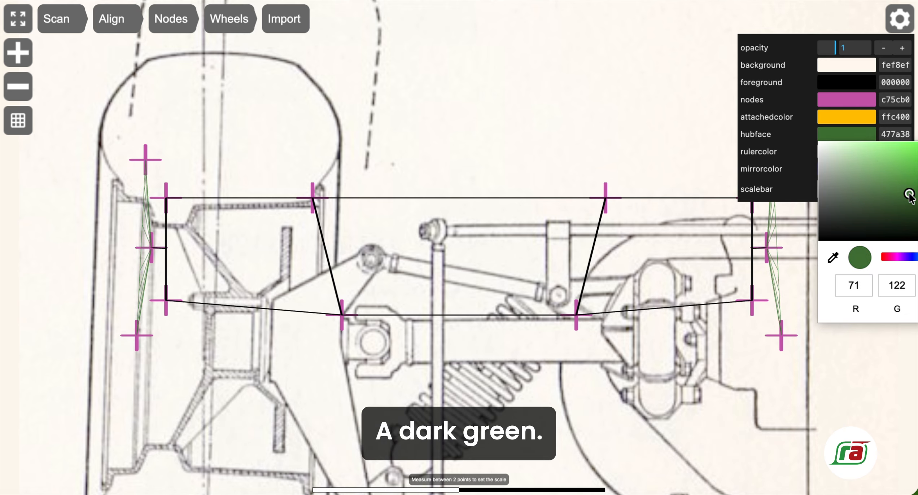
{"action": "left_click", "coordinate": [580, 147]}
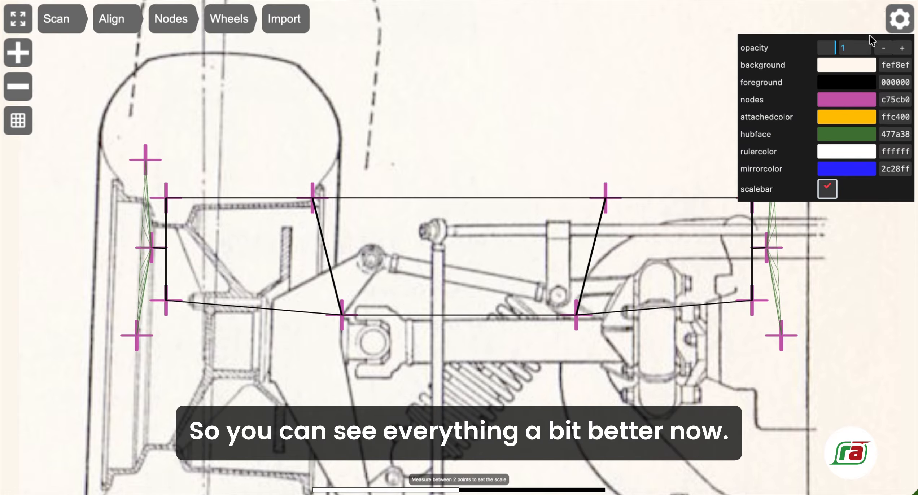
{"action": "left_click", "coordinate": [899, 19]}
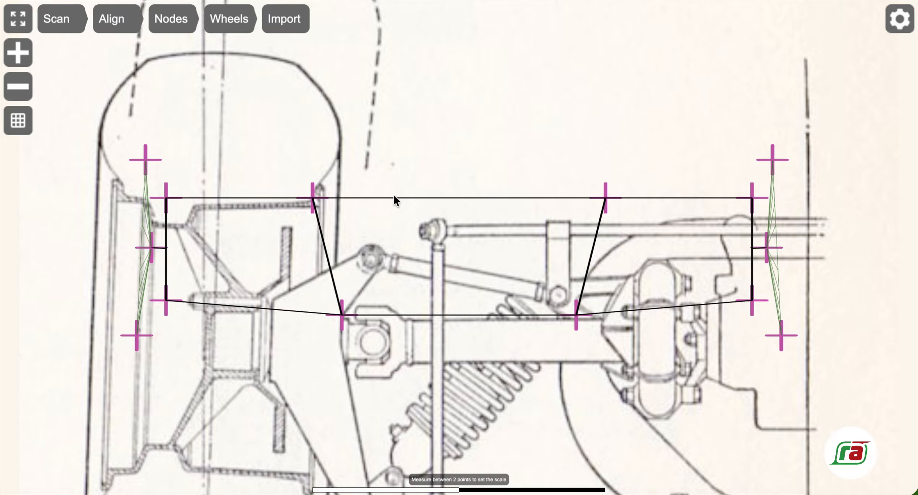
Pan the drawing up to reveal the tie rod and ROLL CENTRE label below the nodes.
{"action": "mouse_move", "coordinate": [409, 291]}
{"action": "left_mouse_down"}
{"action": "mouse_move", "coordinate": [372, 247]}
{"action": "mouse_move", "coordinate": [348, 171]}
{"action": "mouse_move", "coordinate": [379, 164]}
{"action": "mouse_move", "coordinate": [391, 173]}
{"action": "mouse_move", "coordinate": [380, 169]}
{"action": "left_mouse_up"}
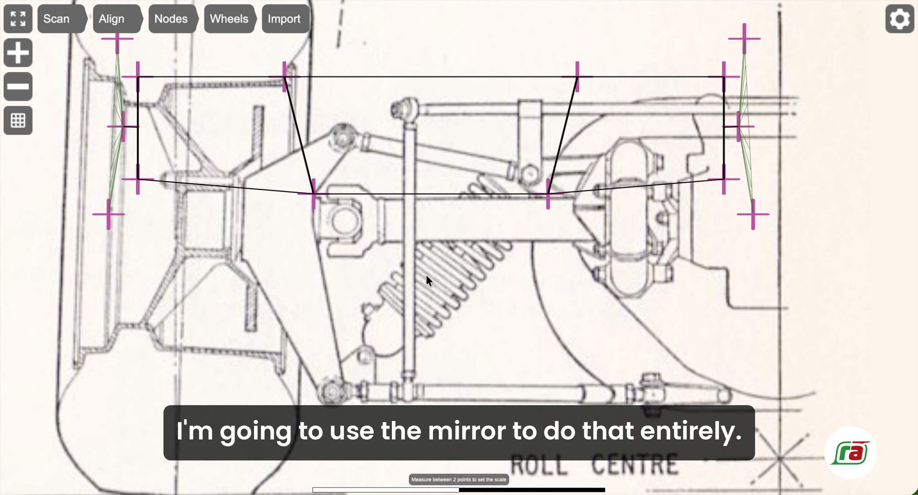
Move the lower_chassis_left node down onto the tie-rod joint.
{"action": "left_click", "coordinate": [314, 193]}
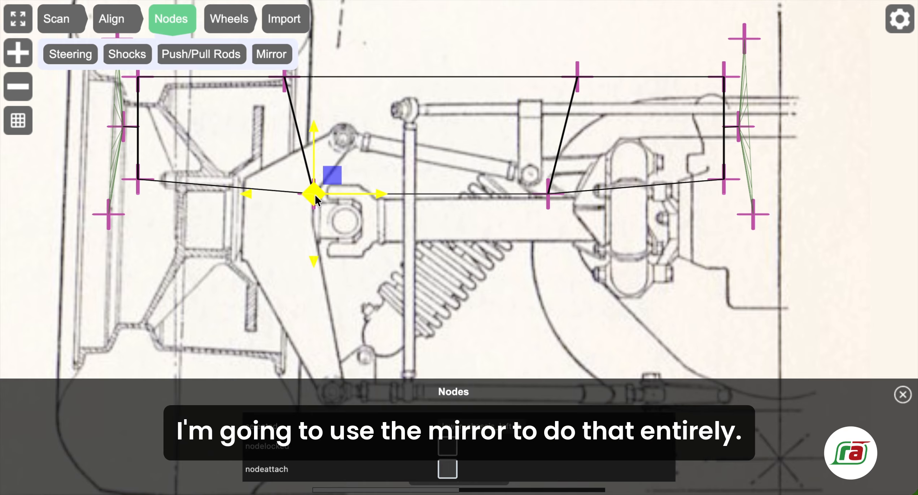
{"action": "left_click_drag", "start_coordinate": [321, 200], "coordinate": [648, 361]}
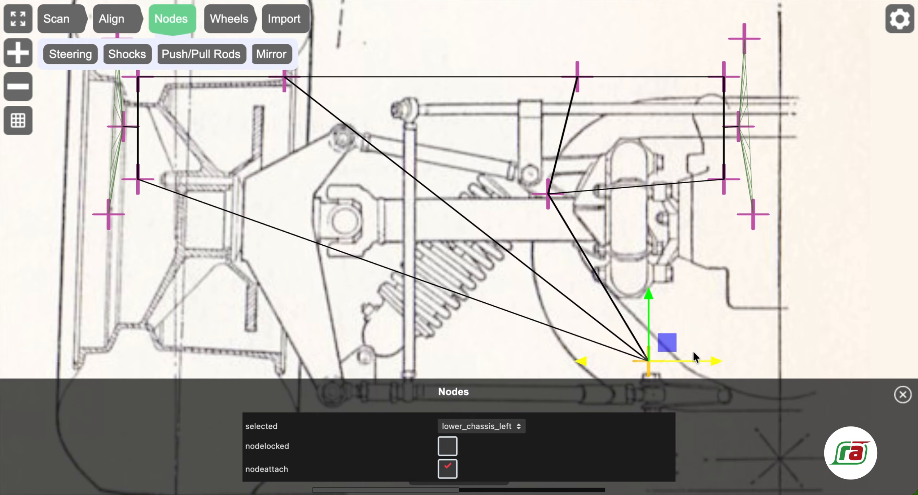
{"action": "left_click", "coordinate": [672, 318]}
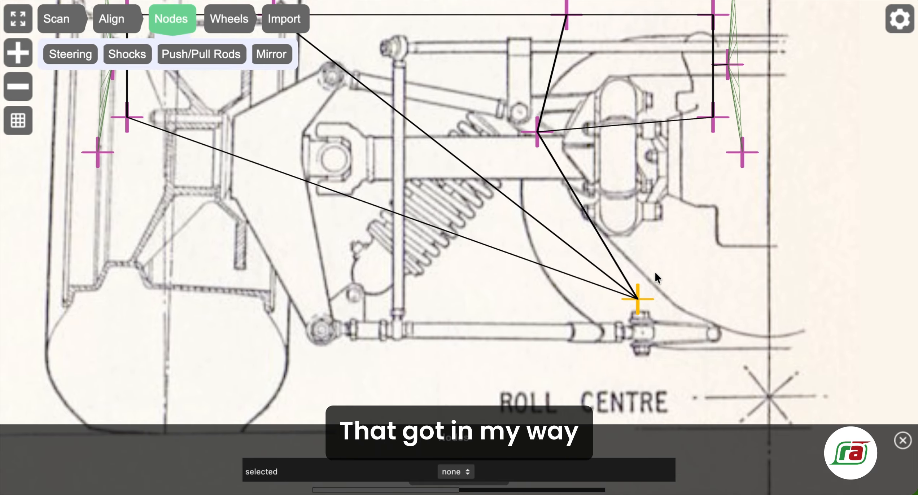
{"action": "left_click", "coordinate": [637, 299]}
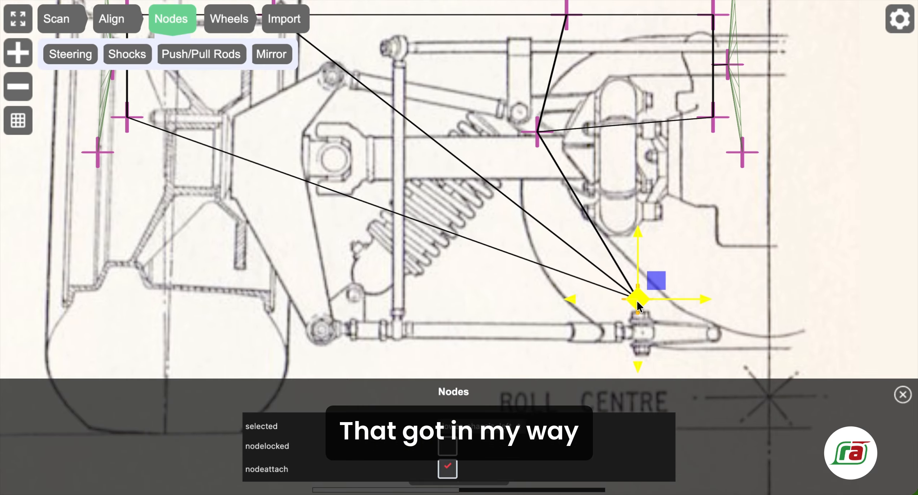
{"action": "left_click_drag", "start_coordinate": [637, 299], "coordinate": [641, 330]}
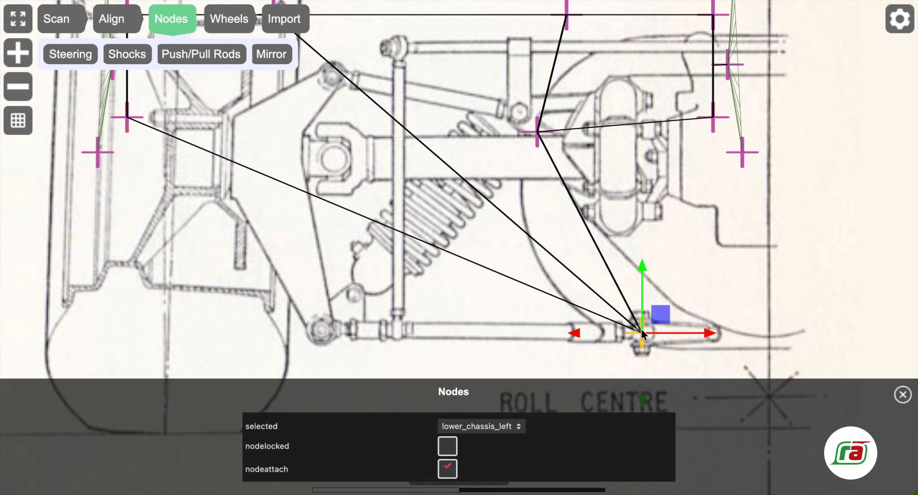
Place the upper_chassis_left node on the spherical bearing centre.
{"action": "left_click", "coordinate": [126, 115]}
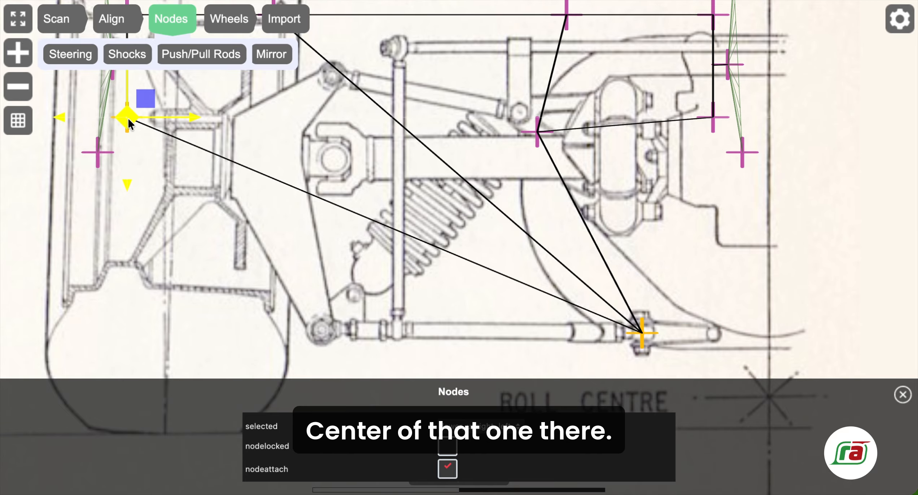
{"action": "mouse_move", "coordinate": [126, 114]}
{"action": "left_mouse_down"}
{"action": "mouse_move", "coordinate": [341, 330]}
{"action": "mouse_move", "coordinate": [317, 327]}
{"action": "left_mouse_up"}
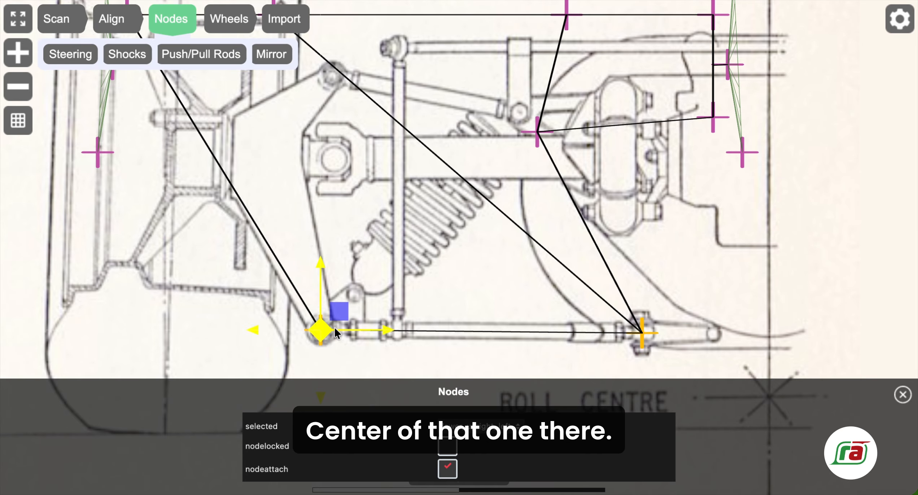
{"action": "left_click", "coordinate": [300, 178]}
{"action": "left_click_drag", "start_coordinate": [292, 143], "coordinate": [293, 273]}
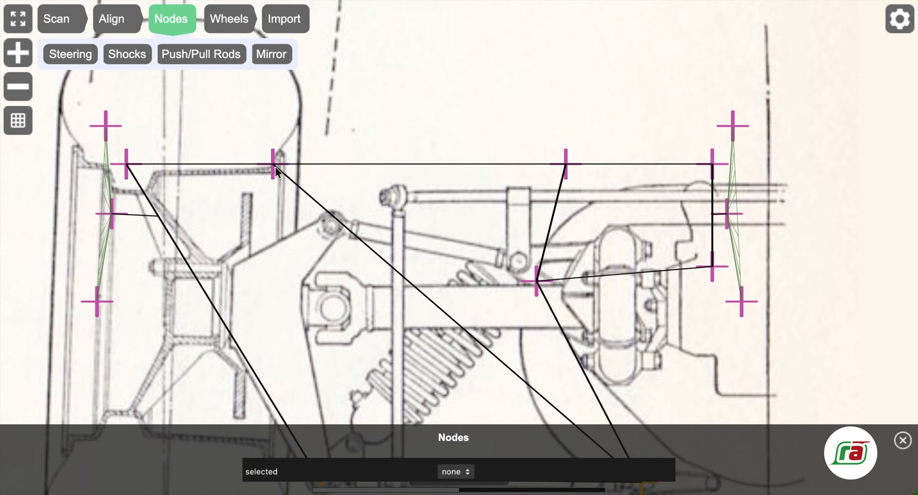
{"action": "left_click", "coordinate": [273, 165]}
{"action": "left_click_drag", "start_coordinate": [273, 165], "coordinate": [520, 267]}
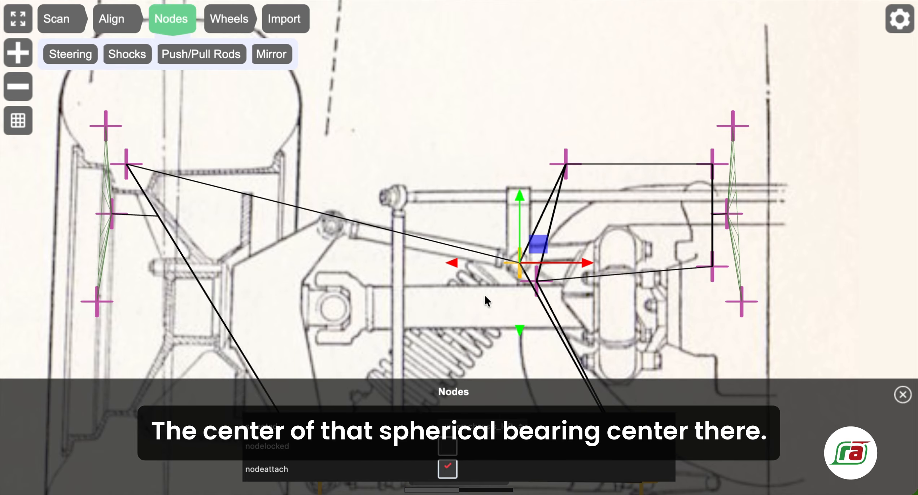
{"action": "left_click", "coordinate": [125, 164]}
{"action": "left_click_drag", "start_coordinate": [125, 164], "coordinate": [330, 223]}
{"action": "left_click", "coordinate": [226, 306]}
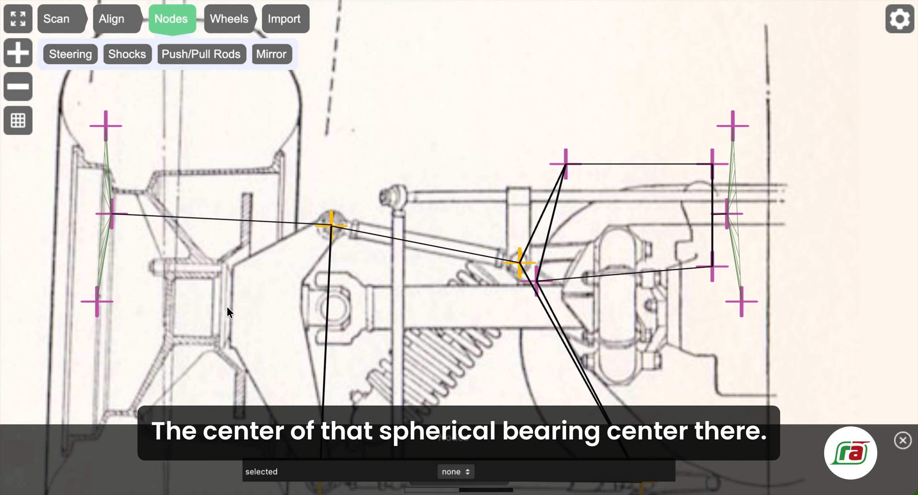
Drag the wheel_centre_left node onto the hub centre.
{"action": "left_click_drag", "start_coordinate": [252, 309], "coordinate": [256, 270]}
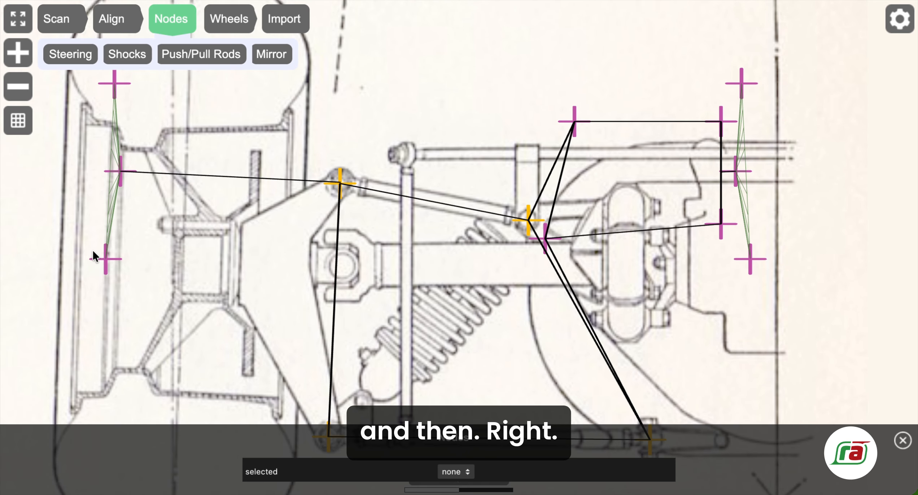
{"action": "left_click", "coordinate": [120, 170]}
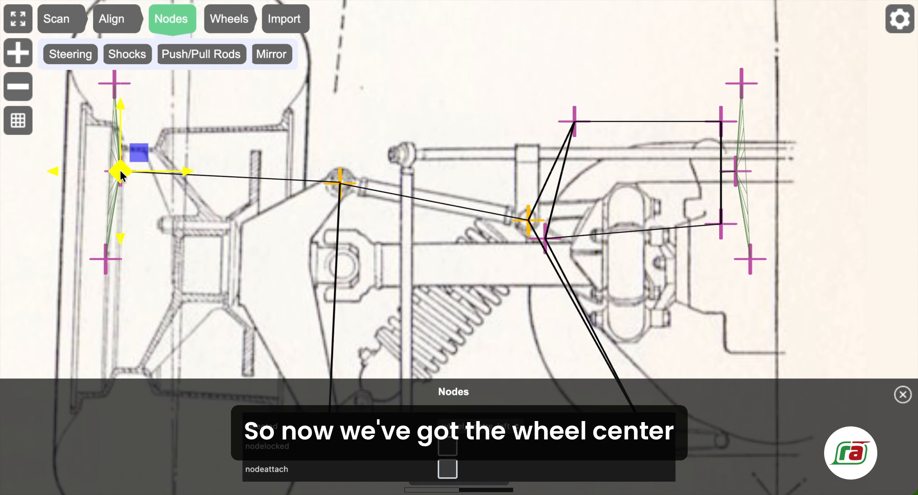
{"action": "left_click_drag", "start_coordinate": [120, 169], "coordinate": [175, 257]}
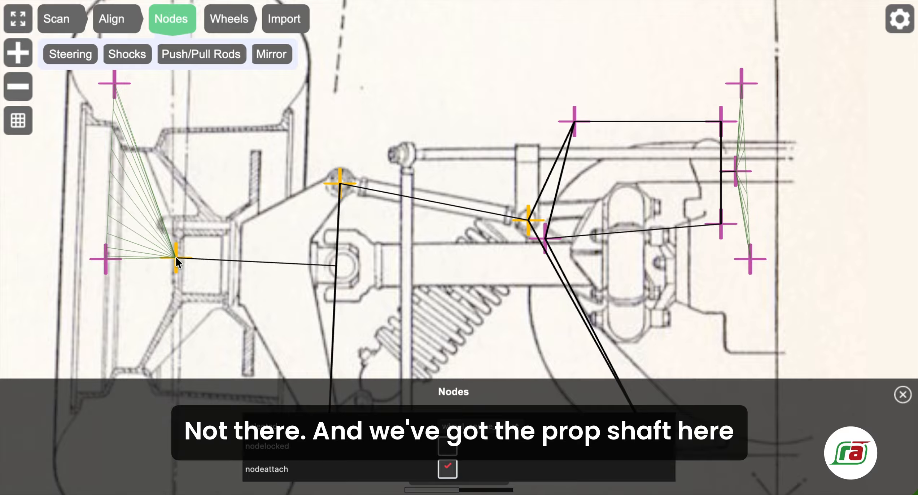
Move the lower_rim_left node onto the rim edge beside the hub.
{"action": "left_click", "coordinate": [175, 257]}
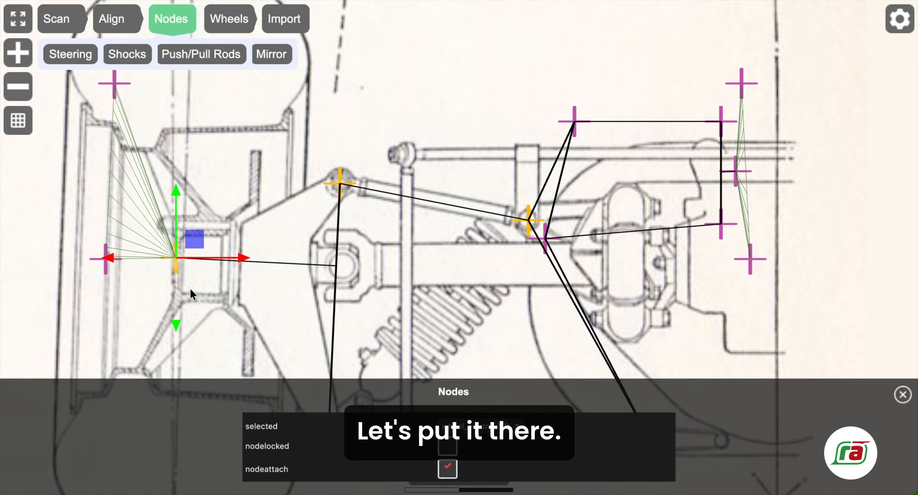
{"action": "left_click", "coordinate": [139, 80]}
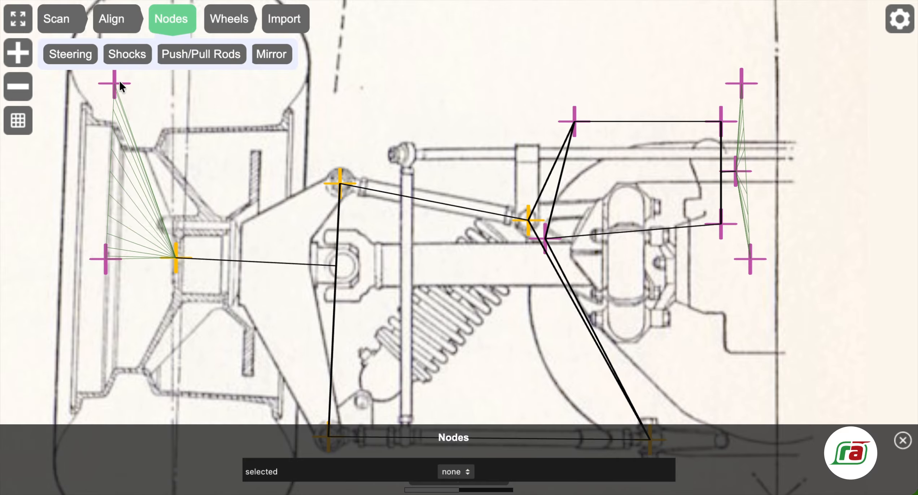
{"action": "left_click", "coordinate": [106, 259]}
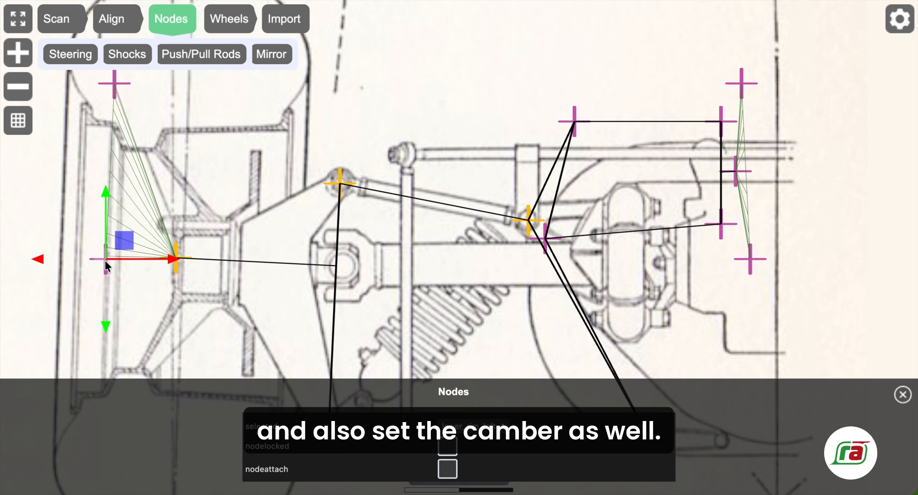
{"action": "left_click_drag", "start_coordinate": [104, 260], "coordinate": [126, 275]}
{"action": "left_click_drag", "start_coordinate": [207, 320], "coordinate": [228, 305]}
{"action": "left_click", "coordinate": [228, 305]}
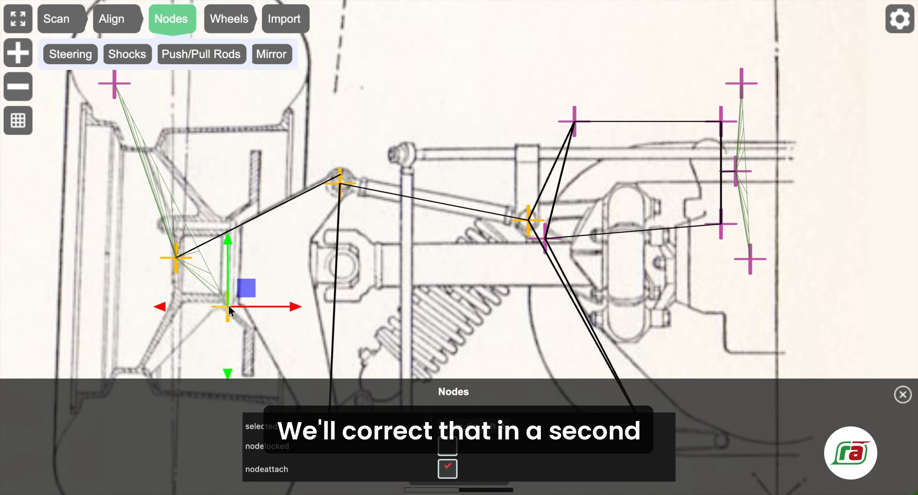
Place upper_rim_left on the rim and raise lower_rim_left slightly.
{"action": "left_click", "coordinate": [114, 84]}
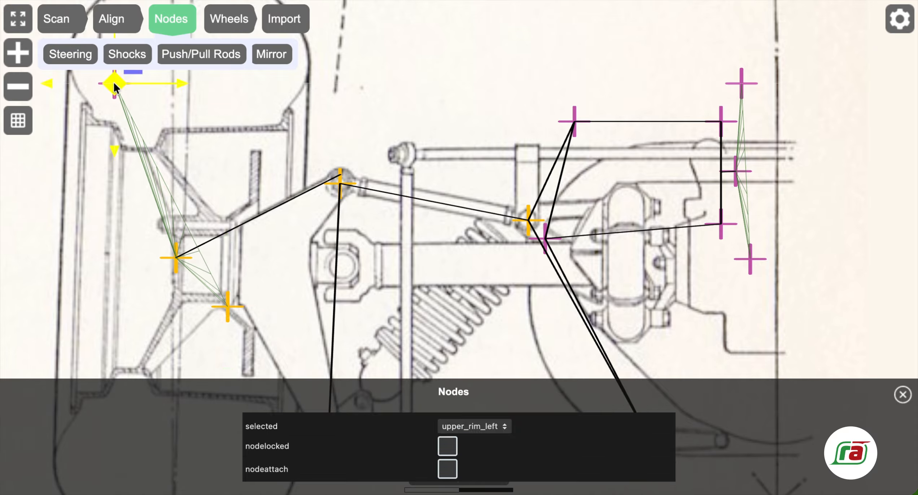
{"action": "left_click_drag", "start_coordinate": [115, 84], "coordinate": [228, 220]}
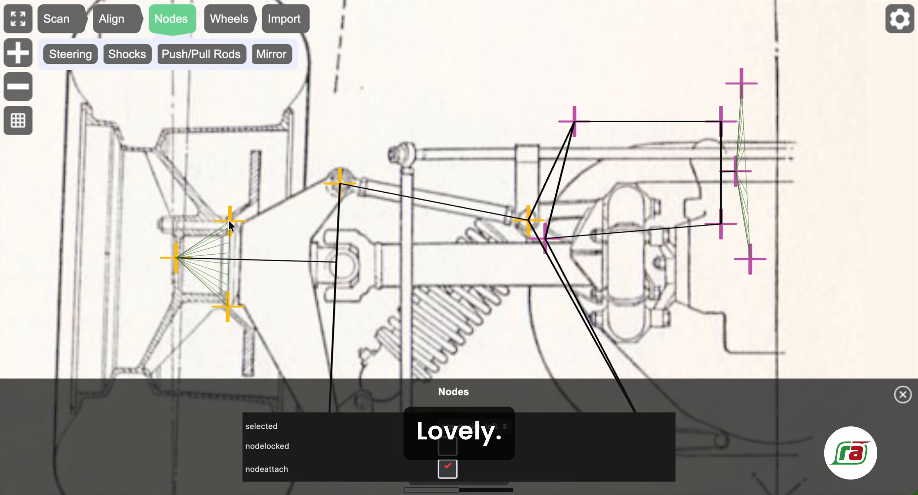
{"action": "left_click", "coordinate": [229, 221]}
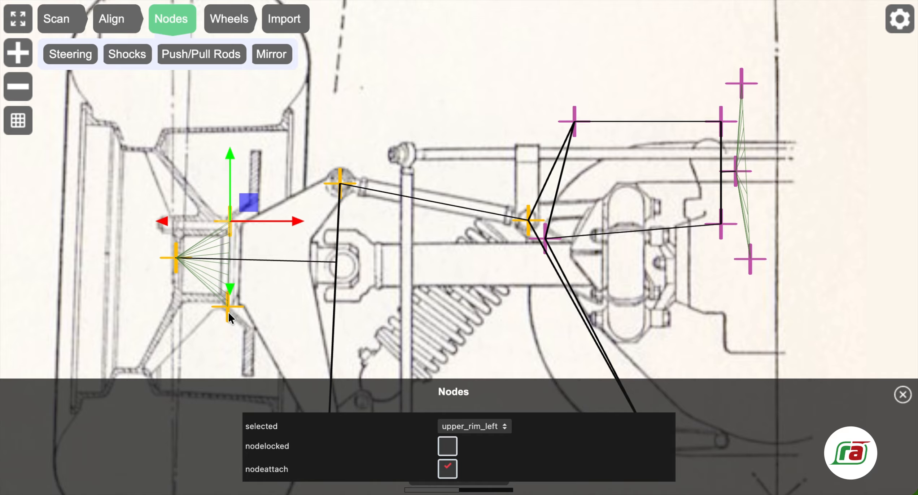
{"action": "left_click", "coordinate": [228, 307]}
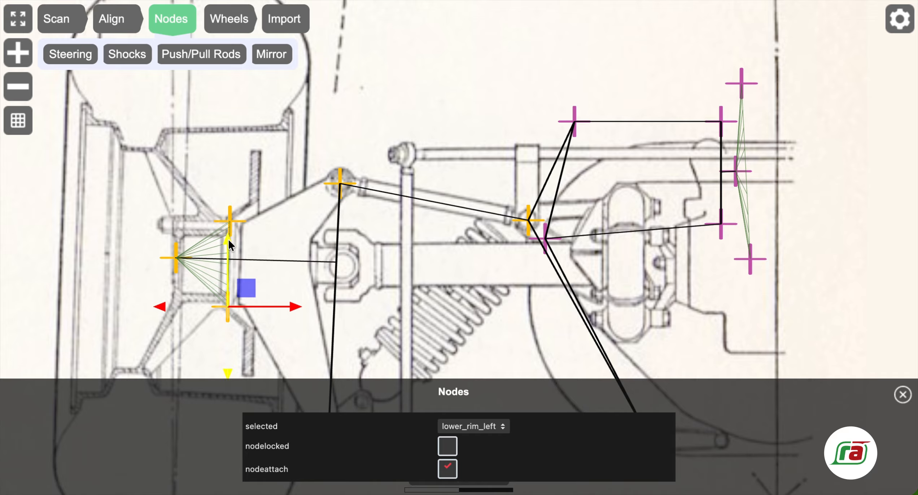
{"action": "left_click_drag", "start_coordinate": [228, 238], "coordinate": [228, 236]}
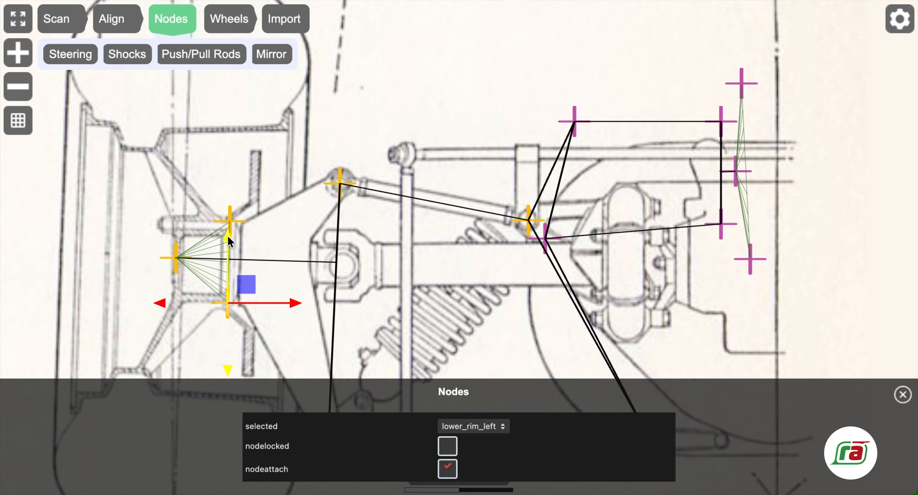
Nudge the wheel_centre_left node slightly down along its Y arrow.
{"action": "left_click", "coordinate": [175, 258]}
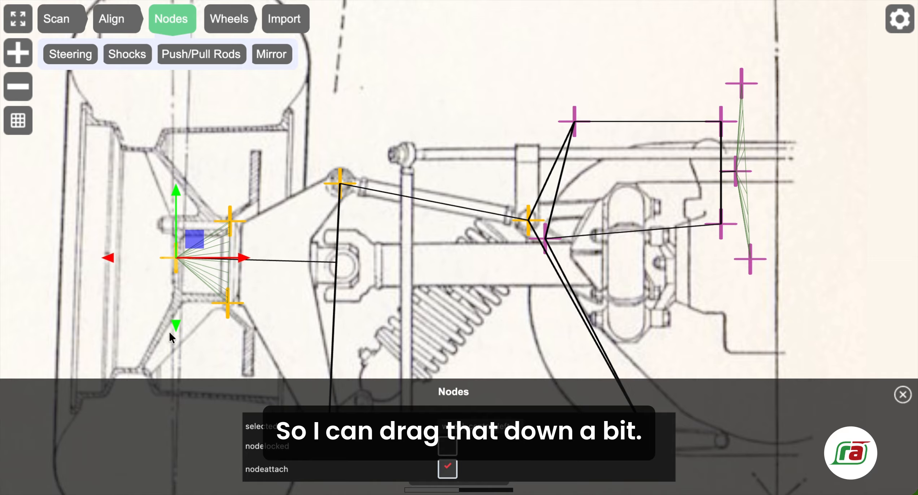
{"action": "left_click_drag", "start_coordinate": [174, 323], "coordinate": [175, 327]}
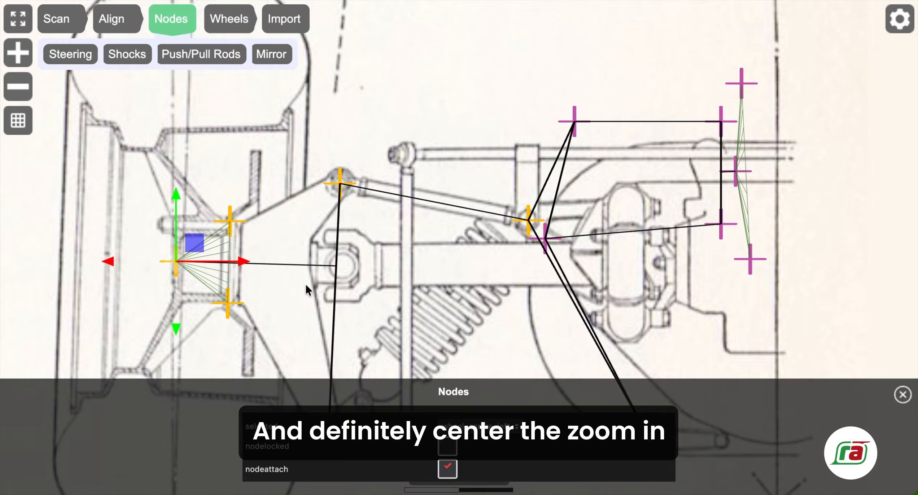
{"action": "left_click", "coordinate": [301, 265]}
Zoom in on the left wheel and nudge upper_rim_left slightly left onto the rim.
{"action": "scroll", "coordinate": [216, 260], "scroll_direction": "up", "scroll_amount": 5}
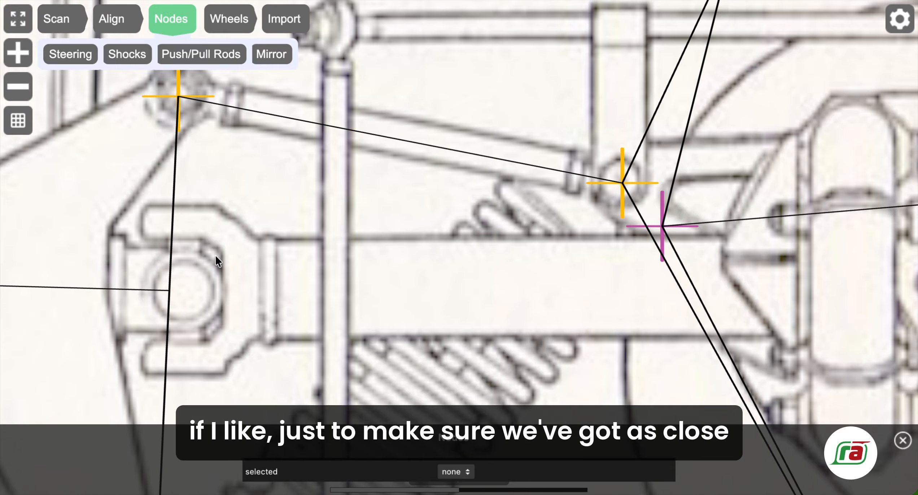
{"action": "mouse_move", "coordinate": [133, 209]}
{"action": "left_mouse_down"}
{"action": "mouse_move", "coordinate": [346, 241]}
{"action": "mouse_move", "coordinate": [442, 239]}
{"action": "mouse_move", "coordinate": [469, 215]}
{"action": "left_mouse_up"}
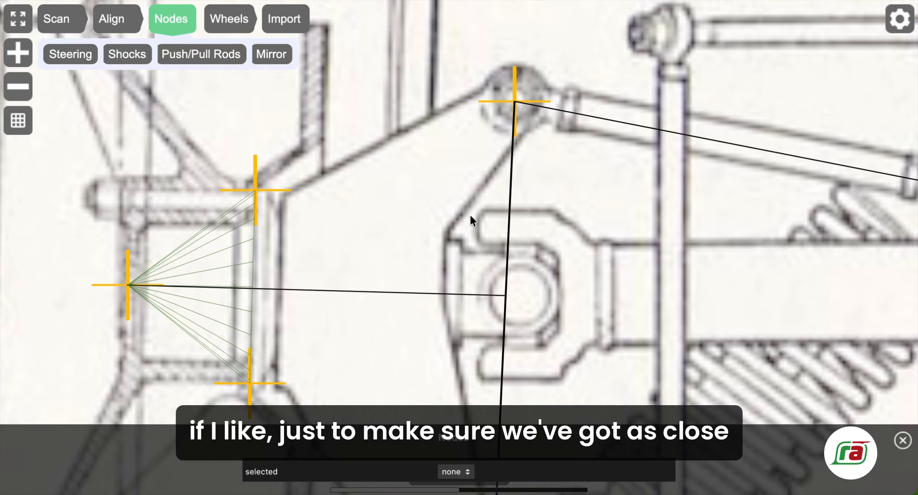
{"action": "left_click", "coordinate": [254, 190]}
{"action": "left_click_drag", "start_coordinate": [184, 190], "coordinate": [184, 190]}
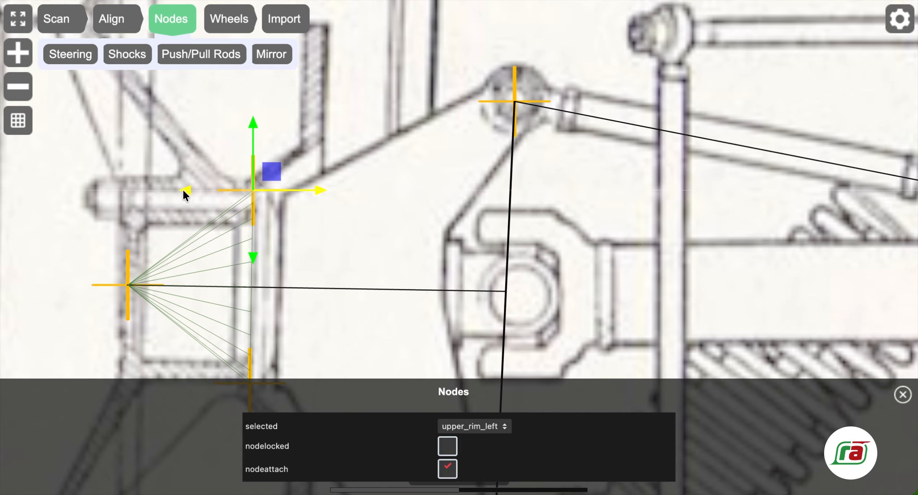
{"action": "left_click", "coordinate": [322, 239]}
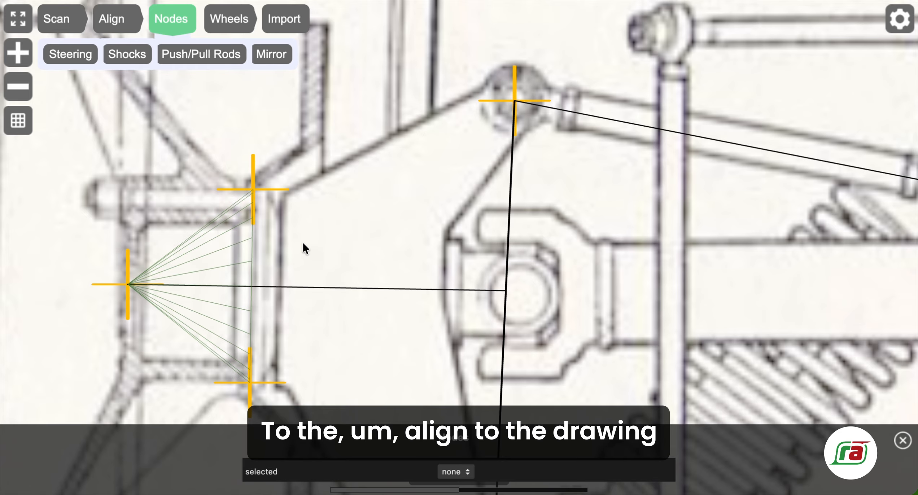
Lower wheel_centre_left precisely onto the hub centre.
{"action": "left_click_drag", "start_coordinate": [303, 248], "coordinate": [303, 221]}
{"action": "left_click", "coordinate": [126, 260]}
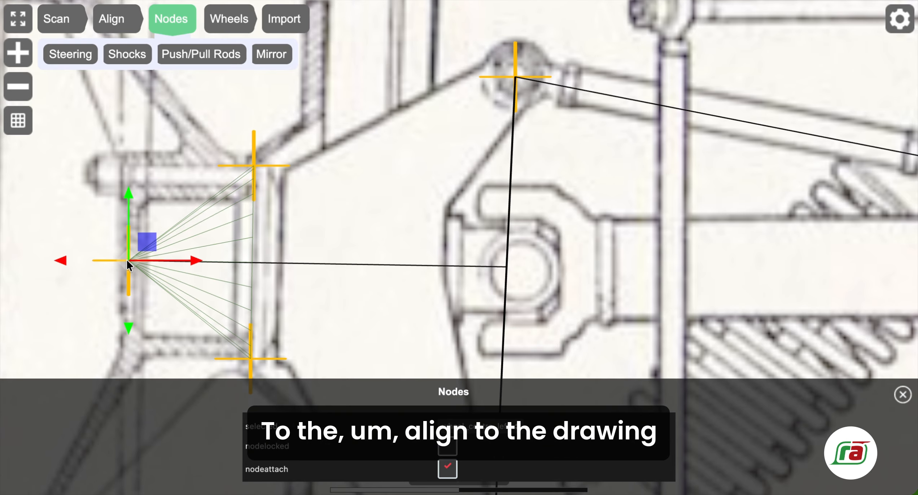
{"action": "left_click_drag", "start_coordinate": [126, 327], "coordinate": [125, 331]}
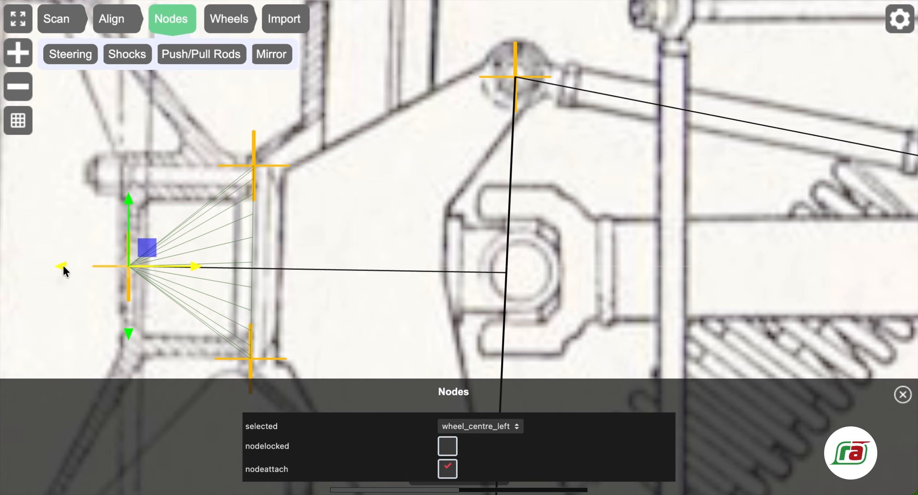
{"action": "left_click", "coordinate": [372, 306]}
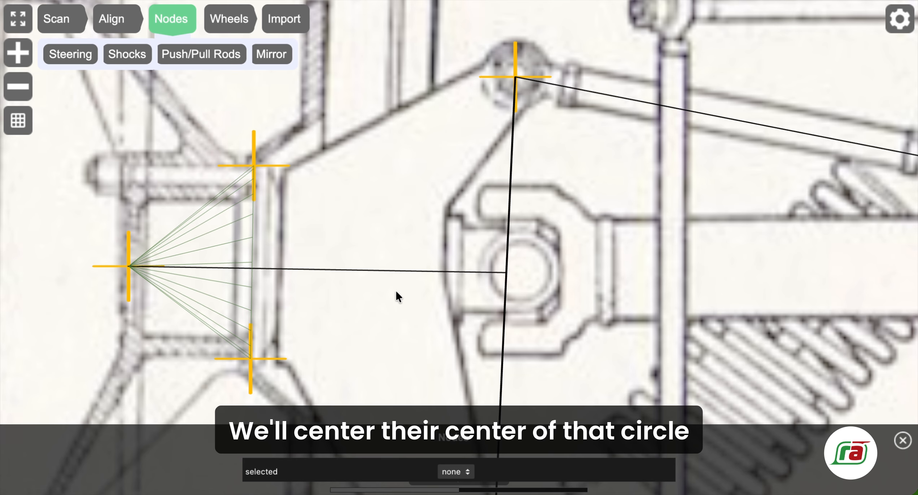
Pan to the lower rod-end node and select lower_upright_left.
{"action": "left_click_drag", "start_coordinate": [478, 137], "coordinate": [186, 140]}
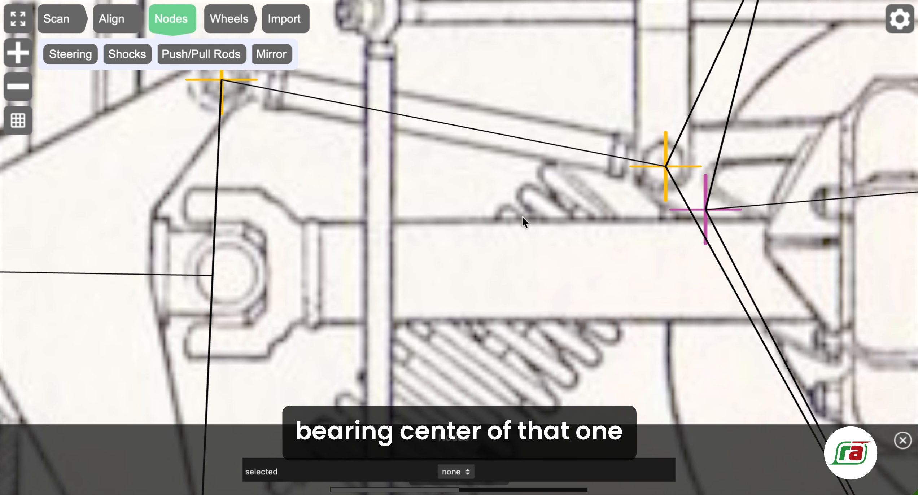
{"action": "left_click_drag", "start_coordinate": [522, 216], "coordinate": [442, 201]}
{"action": "scroll", "coordinate": [455, 253], "scroll_direction": "down", "scroll_amount": 10}
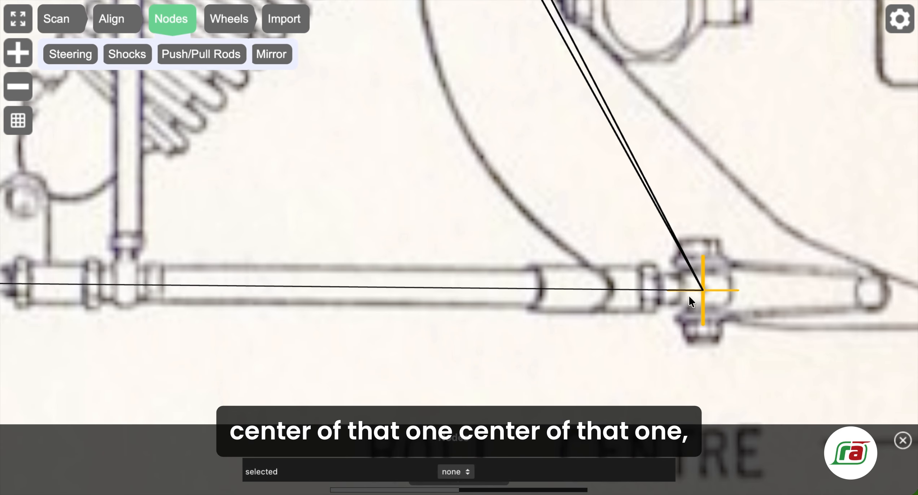
{"action": "scroll", "coordinate": [283, 204], "scroll_direction": "left", "scroll_amount": 10}
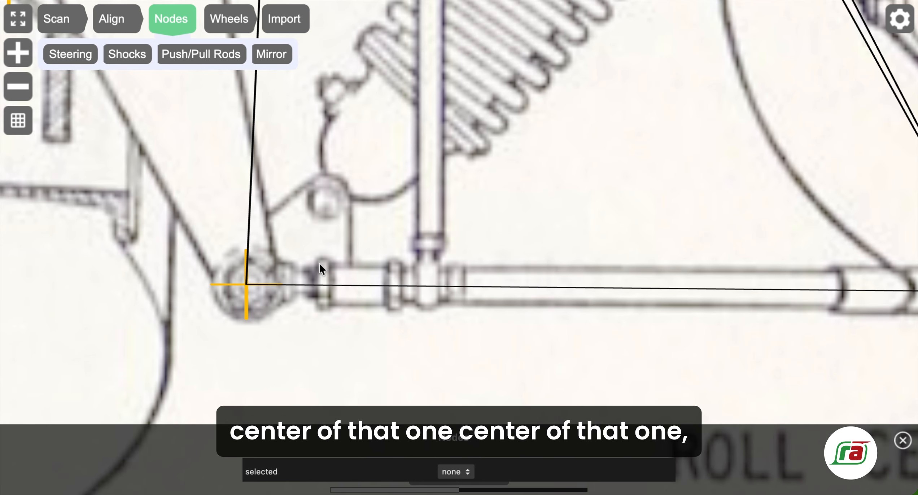
{"action": "left_click", "coordinate": [245, 285]}
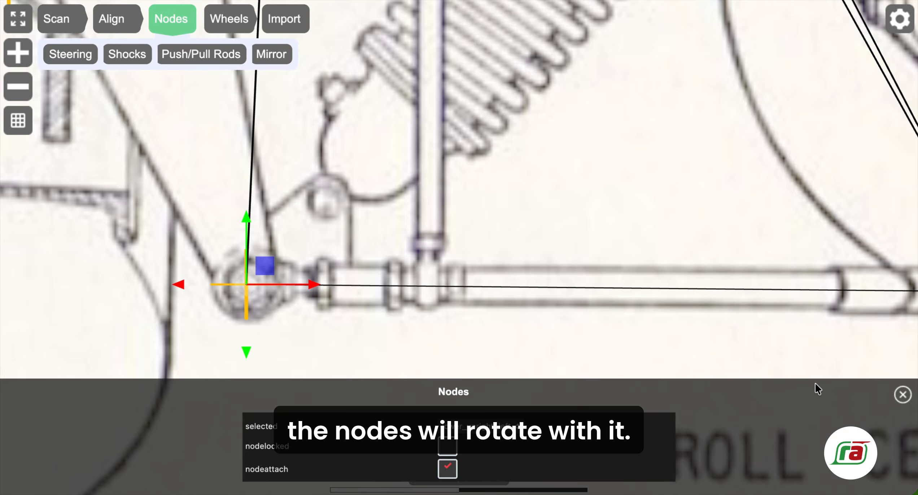
Lock the lower rod-end node lower_upright_left with nodelocked.
{"action": "left_click", "coordinate": [901, 394]}
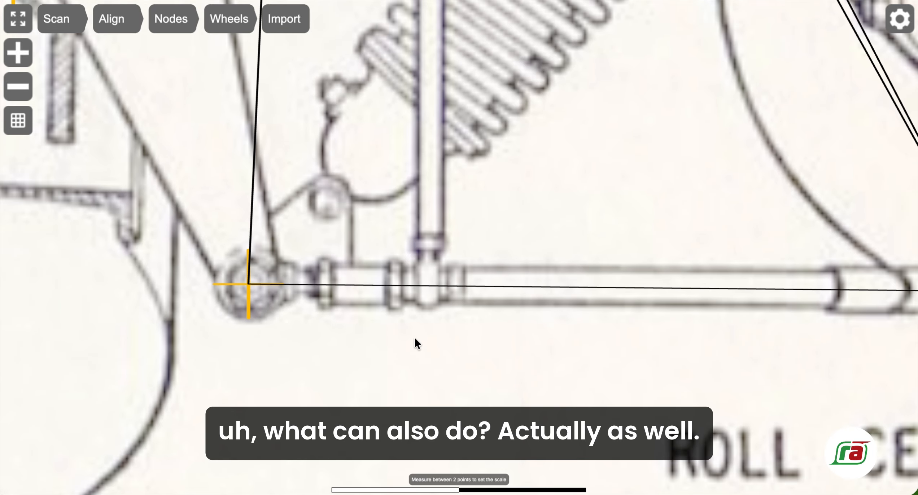
{"action": "left_click", "coordinate": [248, 285]}
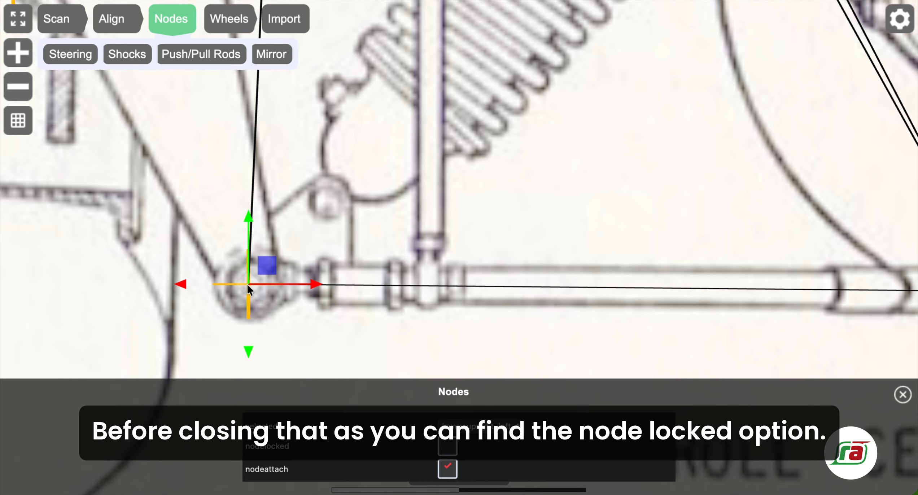
{"action": "left_click", "coordinate": [448, 449]}
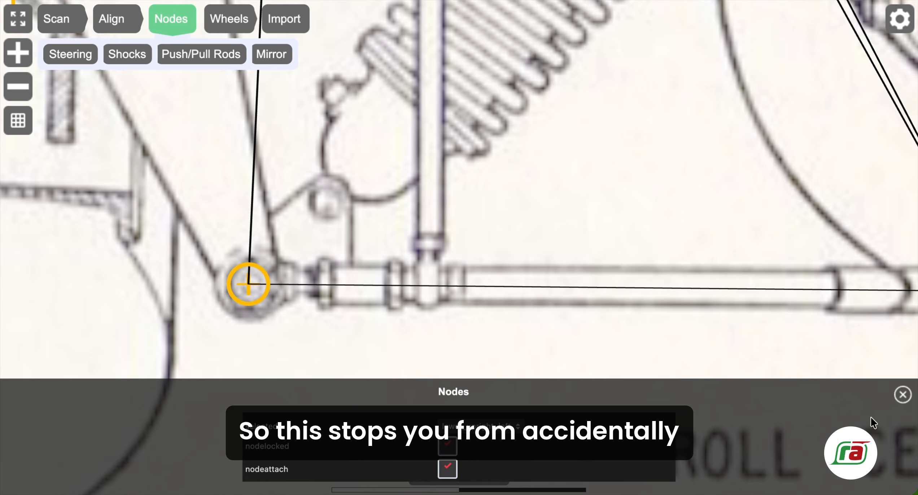
{"action": "left_click", "coordinate": [902, 394]}
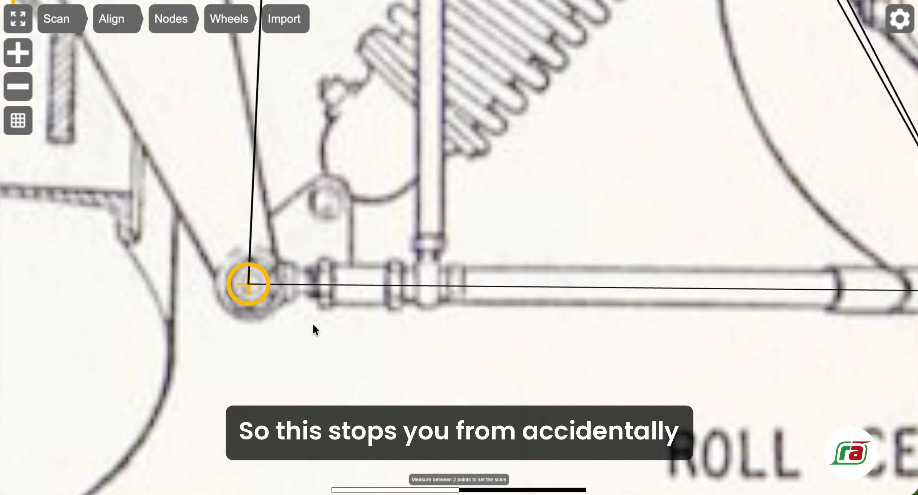
Lock the lower rim, wheel-centre, upper_rim_left and upper_upright_left nodes.
{"action": "scroll", "coordinate": [313, 324], "scroll_direction": "down", "scroll_amount": 5}
{"action": "left_click_drag", "start_coordinate": [245, 141], "coordinate": [340, 346]}
{"action": "left_click", "coordinate": [292, 290]}
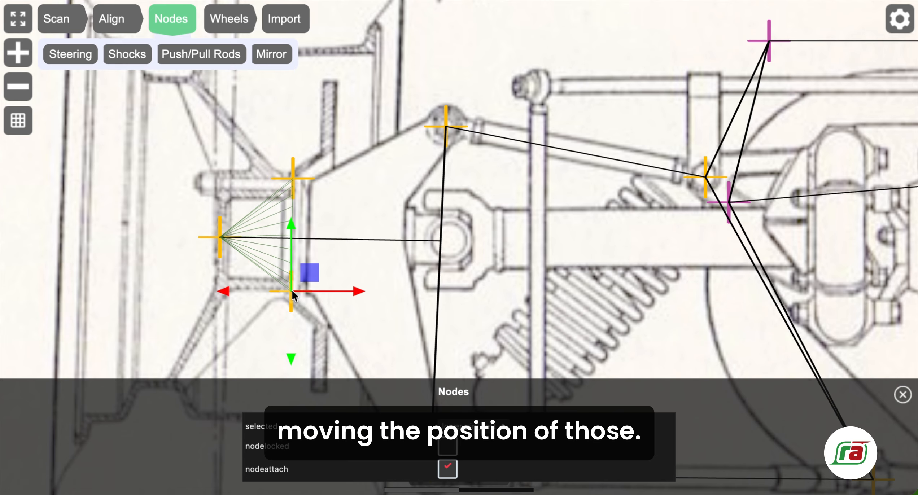
{"action": "left_click", "coordinate": [447, 446]}
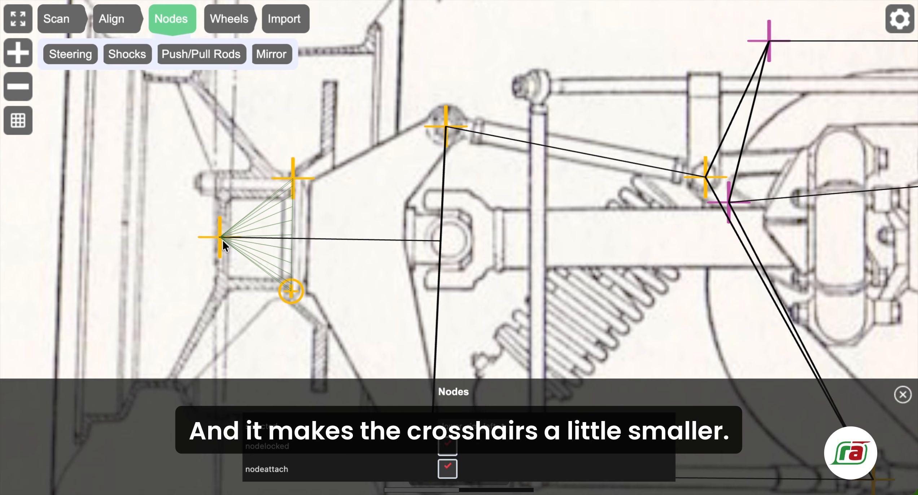
{"action": "left_click", "coordinate": [219, 236]}
{"action": "left_click", "coordinate": [447, 447]}
{"action": "left_click", "coordinate": [292, 176]}
{"action": "left_click", "coordinate": [447, 447]}
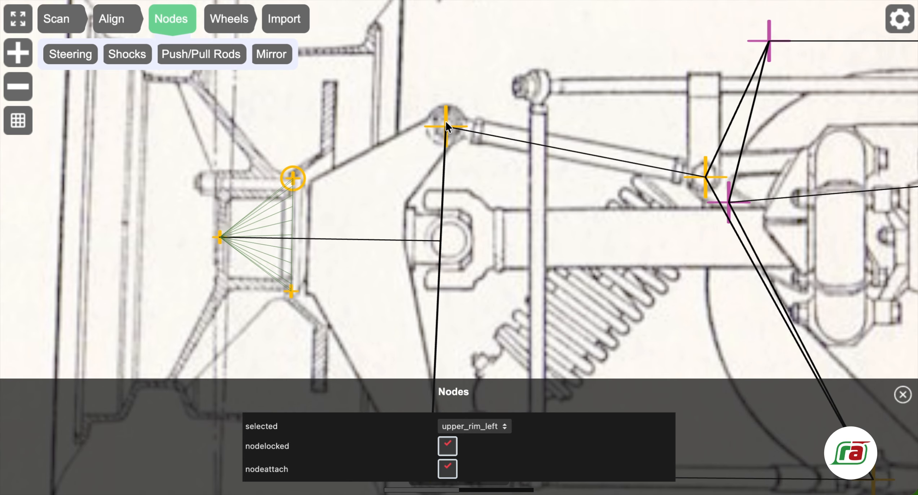
{"action": "left_click", "coordinate": [446, 126]}
{"action": "left_click", "coordinate": [447, 447]}
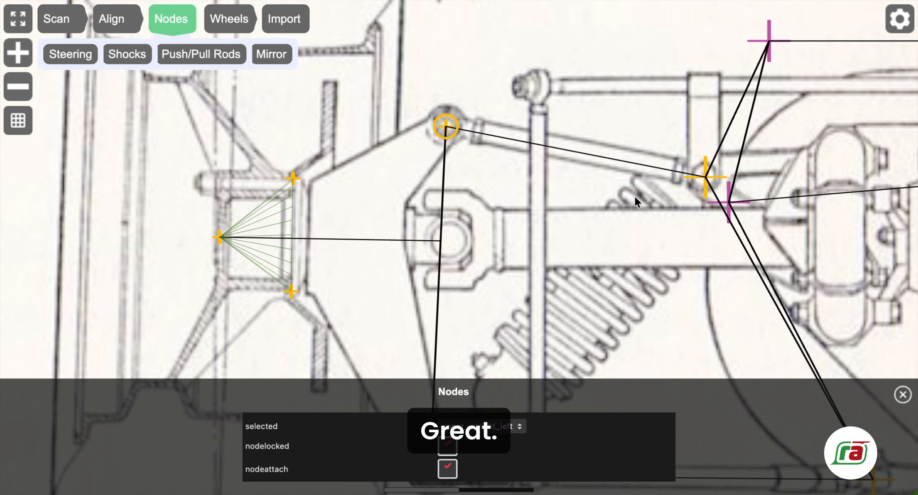
Lock the upper_chassis_left and lower_chassis_left nodes.
{"action": "left_click", "coordinate": [706, 177]}
{"action": "left_click", "coordinate": [447, 447]}
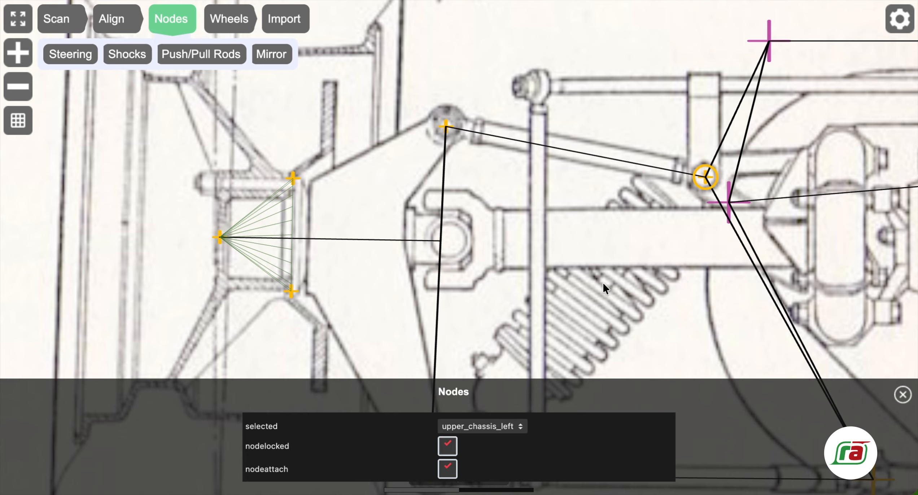
{"action": "scroll", "coordinate": [479, 224], "scroll_direction": "right", "scroll_amount": 10}
{"action": "scroll", "coordinate": [479, 224], "scroll_direction": "down", "scroll_amount": 5}
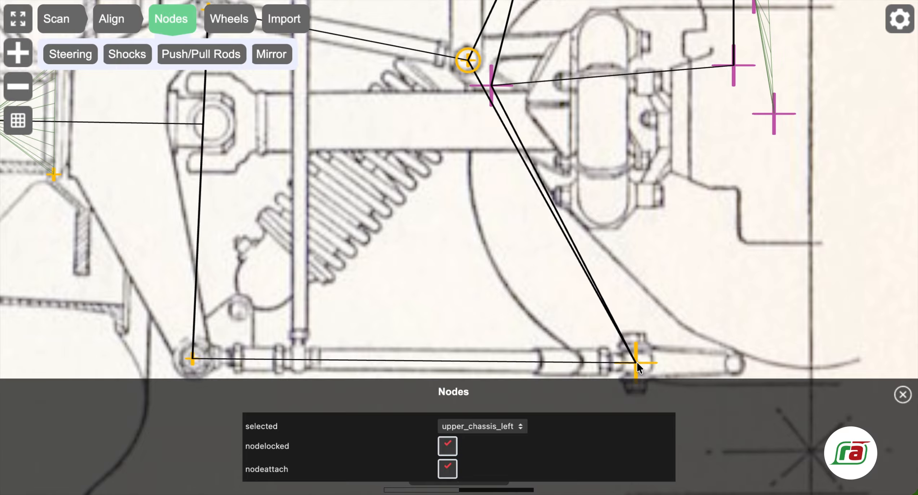
{"action": "left_click", "coordinate": [635, 361]}
{"action": "left_click", "coordinate": [448, 446]}
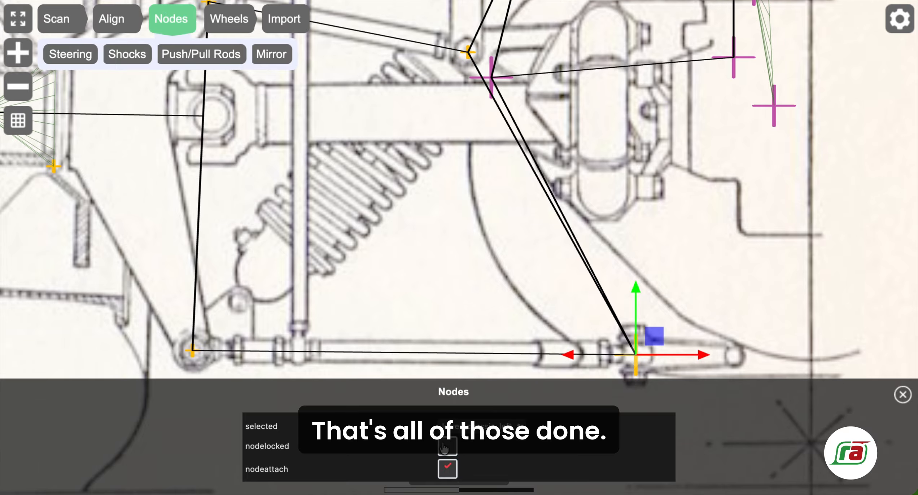
Close the node settings and centre the whole suspension in view.
{"action": "left_click", "coordinate": [902, 395]}
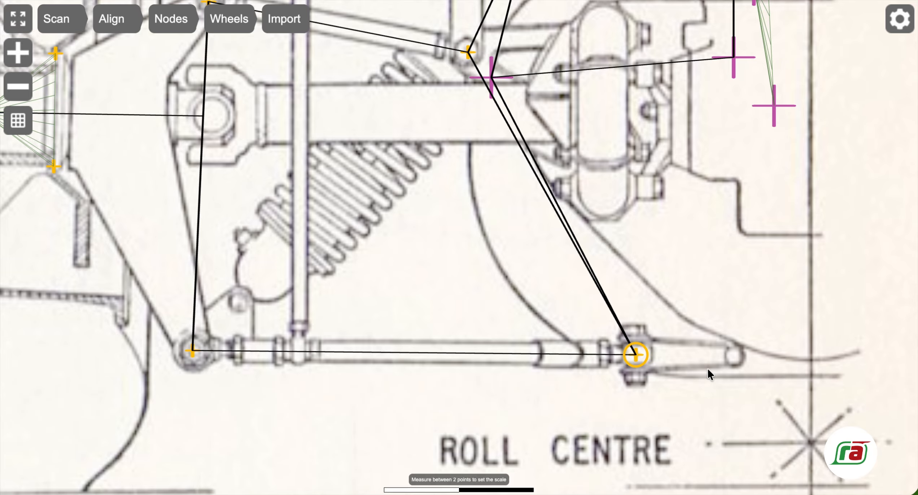
{"action": "scroll", "coordinate": [449, 282], "scroll_direction": "up", "scroll_amount": 10}
{"action": "scroll", "coordinate": [449, 282], "scroll_direction": "down", "scroll_amount": 8}
{"action": "scroll", "coordinate": [449, 280], "scroll_direction": "down", "scroll_amount": 5}
{"action": "scroll", "coordinate": [400, 264], "scroll_direction": "up", "scroll_amount": 3}
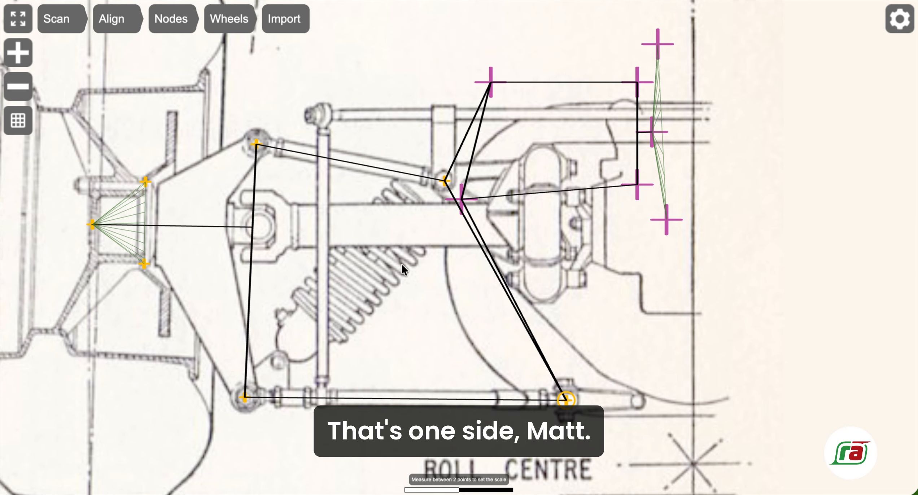
{"action": "left_click_drag", "start_coordinate": [419, 259], "coordinate": [384, 244]}
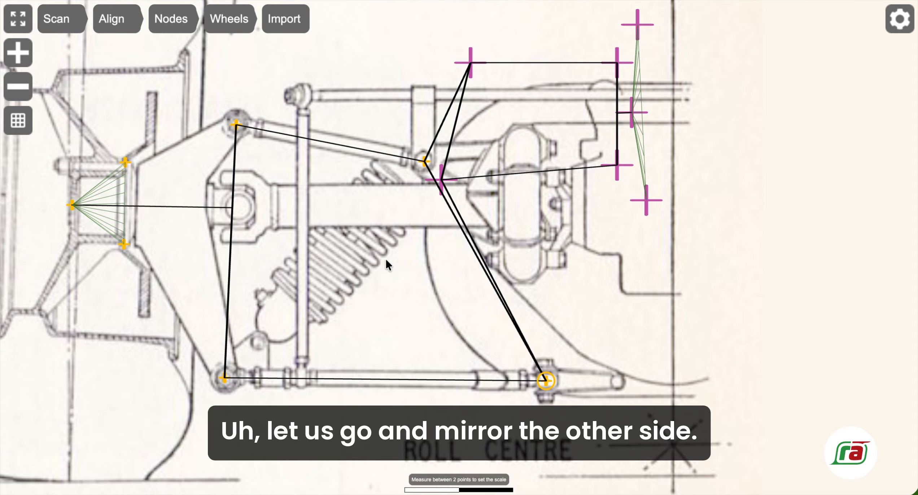
{"action": "left_click_drag", "start_coordinate": [381, 265], "coordinate": [348, 273]}
{"action": "scroll", "coordinate": [465, 271], "scroll_direction": "down", "scroll_amount": 1}
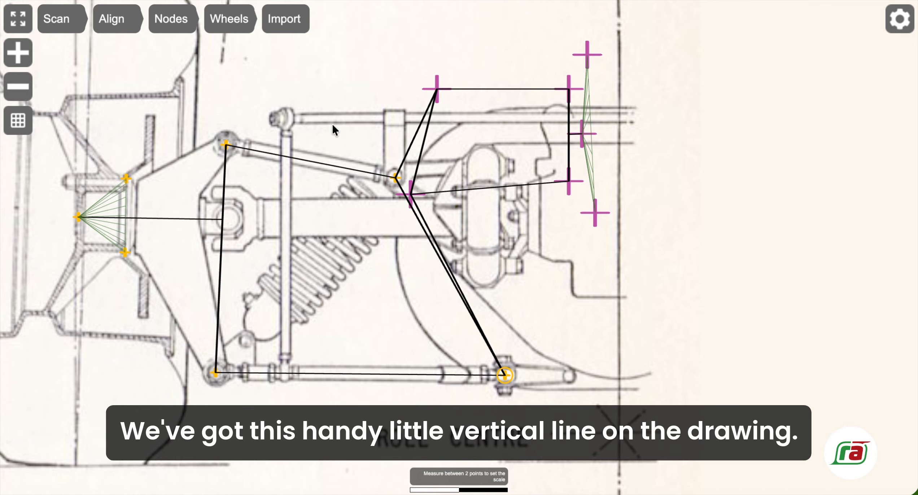
Mirror the left nodes about a centreline set to 1.19 on the drawing's vertical line.
{"action": "left_click", "coordinate": [169, 19]}
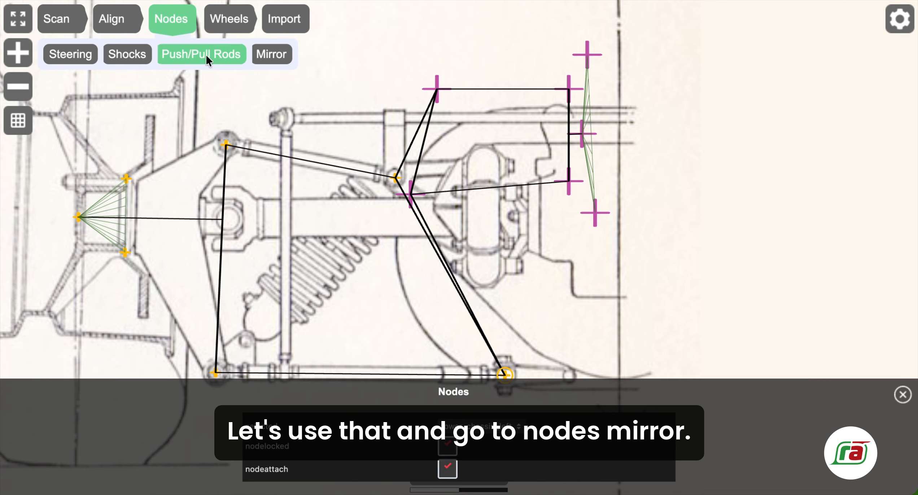
{"action": "left_click", "coordinate": [263, 55]}
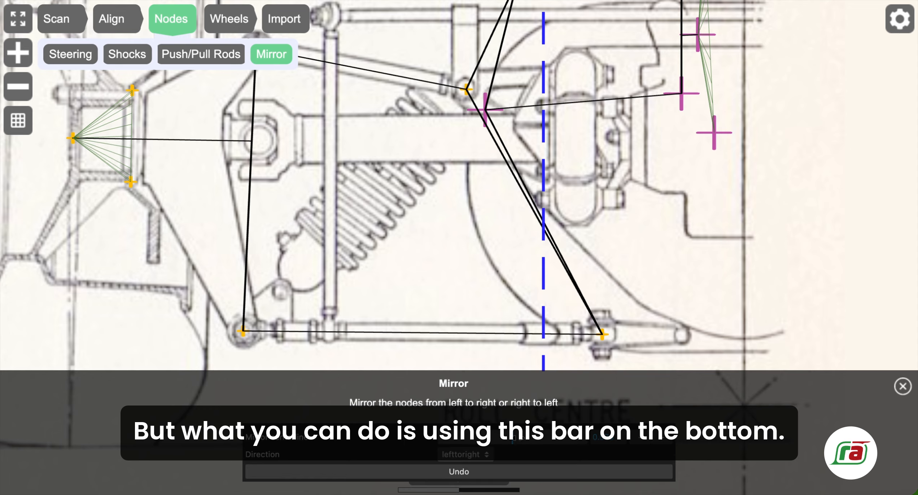
{"action": "left_click_drag", "start_coordinate": [514, 437], "coordinate": [527, 437]}
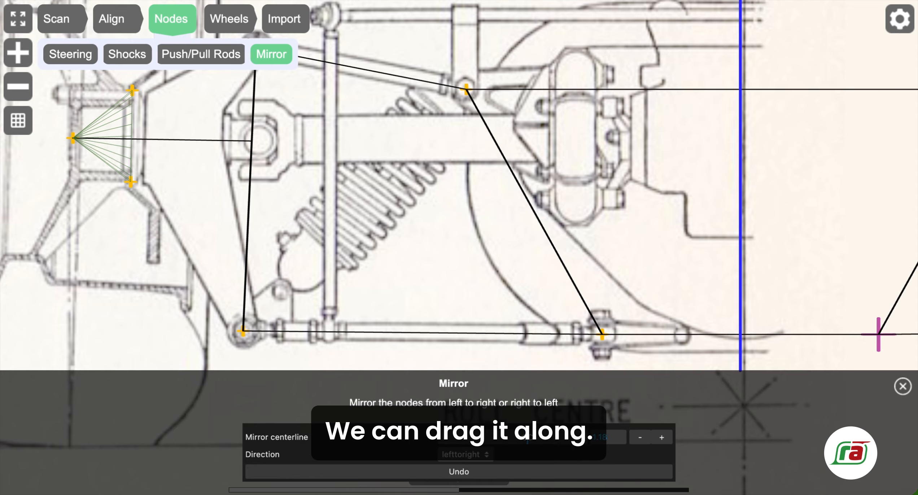
{"action": "left_click", "coordinate": [660, 438]}
{"action": "left_click", "coordinate": [660, 439]}
{"action": "left_click", "coordinate": [660, 439]}
{"action": "left_click", "coordinate": [660, 438]}
{"action": "left_click", "coordinate": [660, 438]}
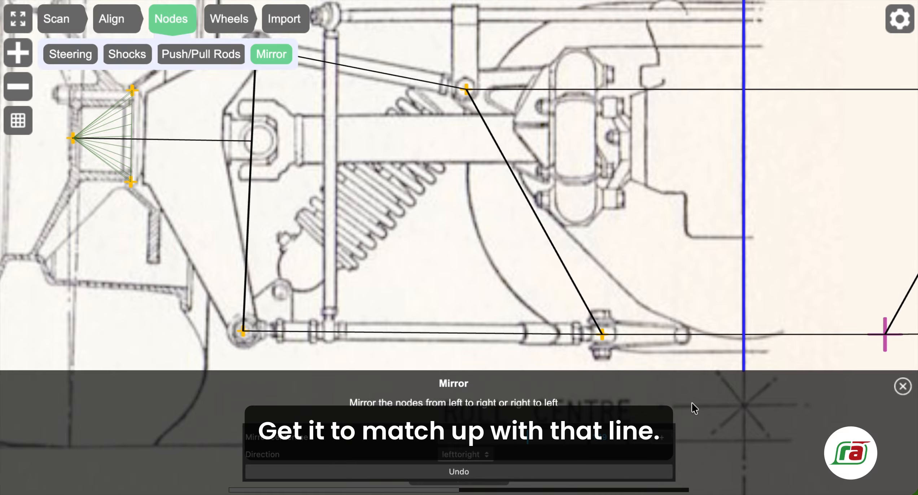
Check the mirrored right-side nodes against the drawing and close the mirror tool.
{"action": "scroll", "coordinate": [718, 270], "scroll_direction": "up", "scroll_amount": 2}
{"action": "scroll", "coordinate": [718, 259], "scroll_direction": "up", "scroll_amount": 3}
{"action": "left_click_drag", "start_coordinate": [717, 242], "coordinate": [289, 242]}
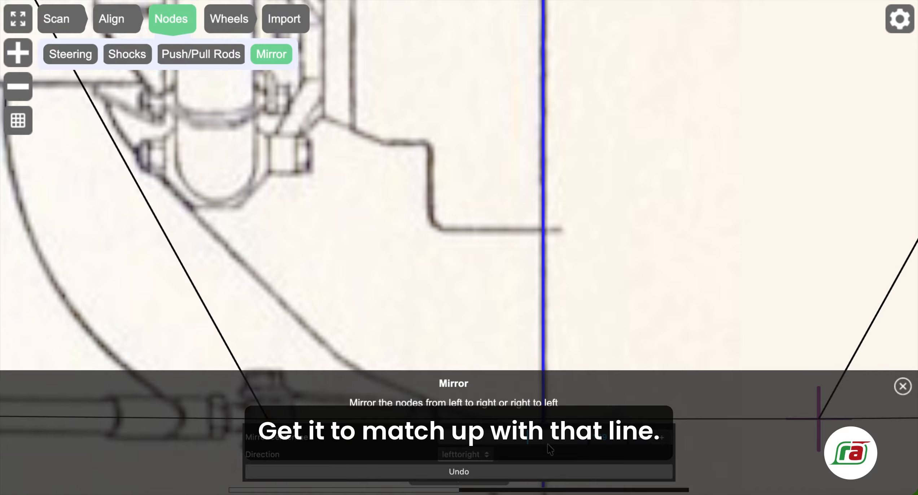
{"action": "scroll", "coordinate": [455, 239], "scroll_direction": "down", "scroll_amount": 5}
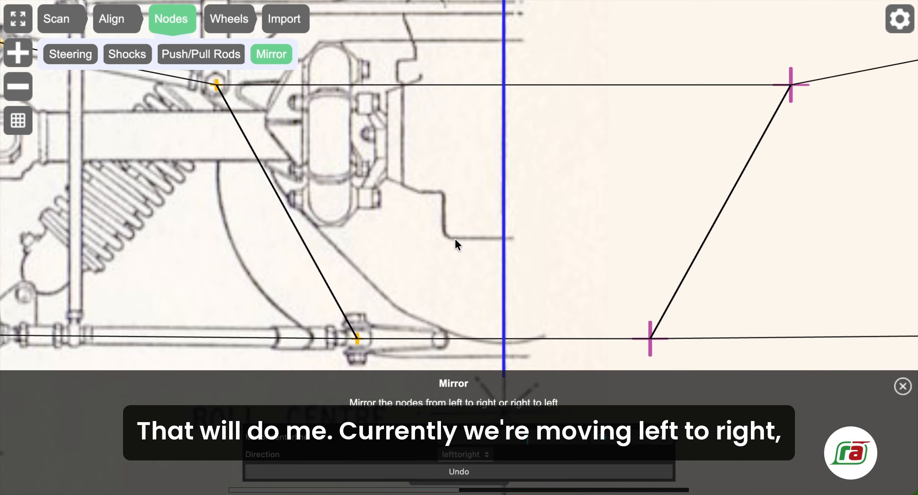
{"action": "left_click_drag", "start_coordinate": [395, 219], "coordinate": [430, 240]}
{"action": "scroll", "coordinate": [448, 255], "scroll_direction": "down", "scroll_amount": 1}
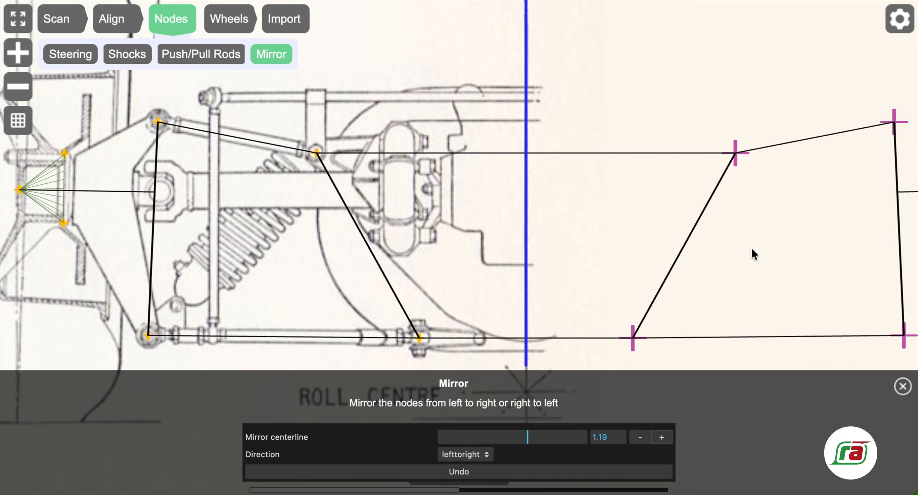
{"action": "scroll", "coordinate": [469, 231], "scroll_direction": "down", "scroll_amount": 1}
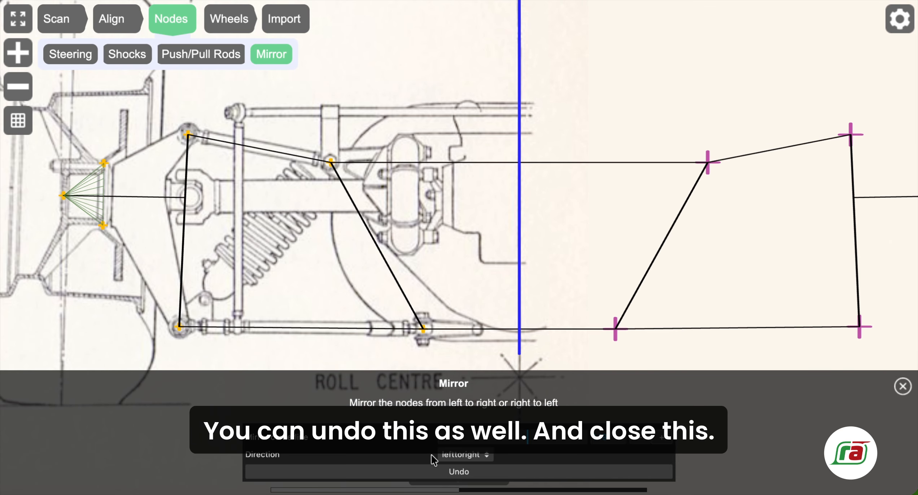
{"action": "scroll", "coordinate": [454, 205], "scroll_direction": "down", "scroll_amount": 1}
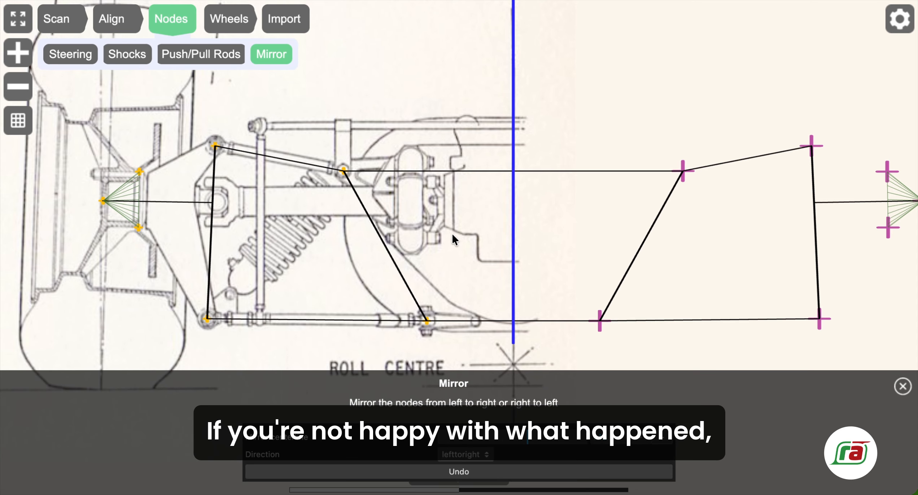
{"action": "scroll", "coordinate": [451, 232], "scroll_direction": "down", "scroll_amount": 1}
{"action": "left_click_drag", "start_coordinate": [441, 217], "coordinate": [414, 223]}
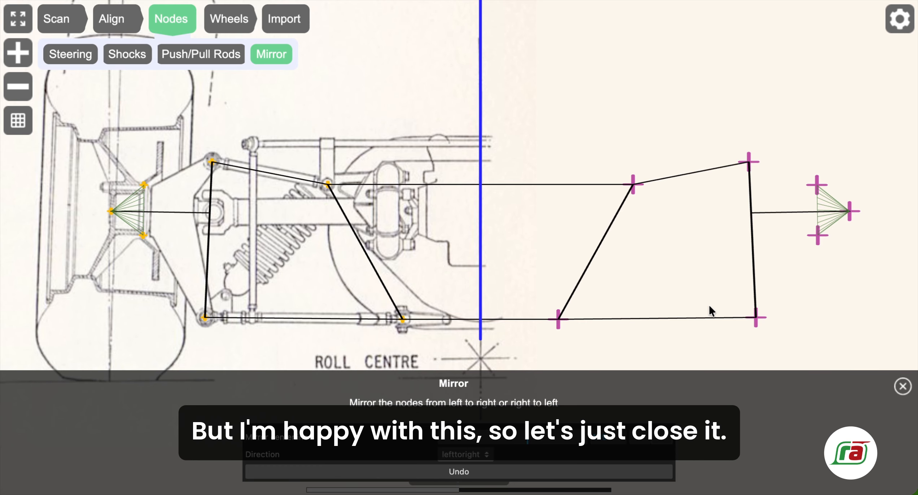
{"action": "left_click", "coordinate": [902, 387]}
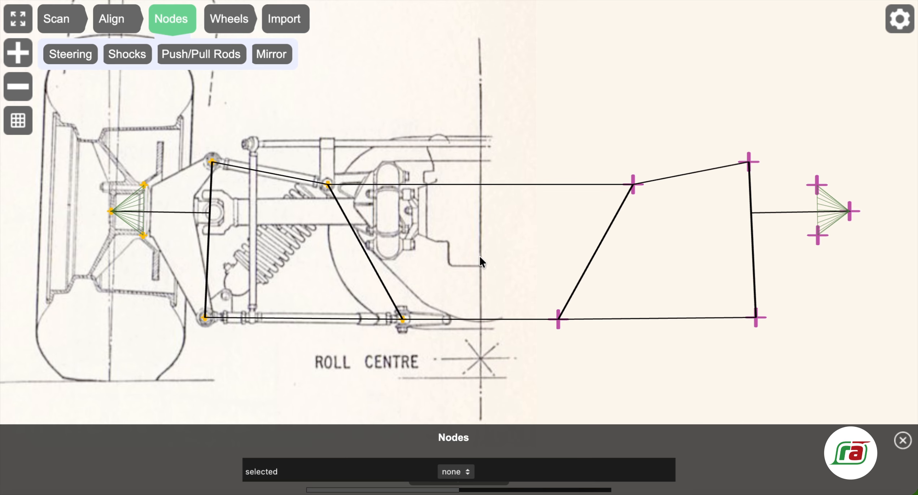
Try adding wheels, which first requires a scale, then bring up the Scan tools' Measure option.
{"action": "mouse_move", "coordinate": [276, 224]}
{"action": "left_mouse_down"}
{"action": "mouse_move", "coordinate": [343, 225]}
{"action": "mouse_move", "coordinate": [303, 222]}
{"action": "left_mouse_up"}
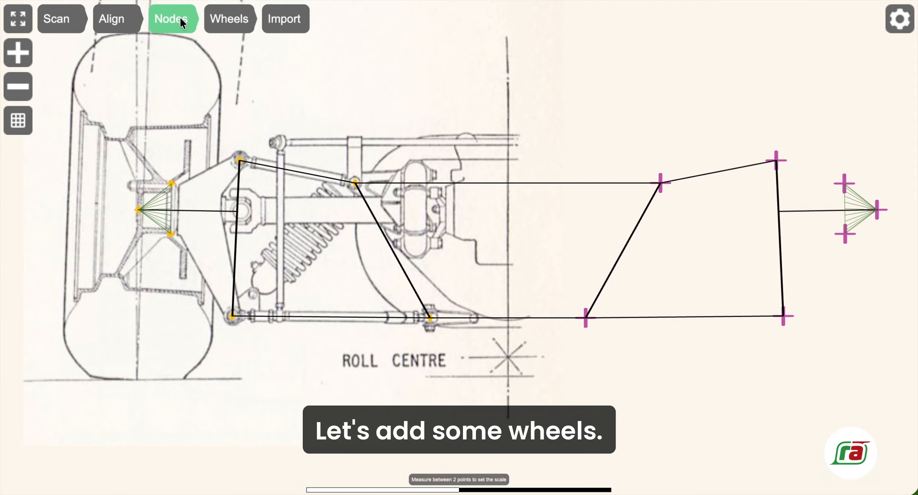
{"action": "left_click", "coordinate": [222, 18]}
{"action": "left_click_drag", "start_coordinate": [348, 151], "coordinate": [430, 159]}
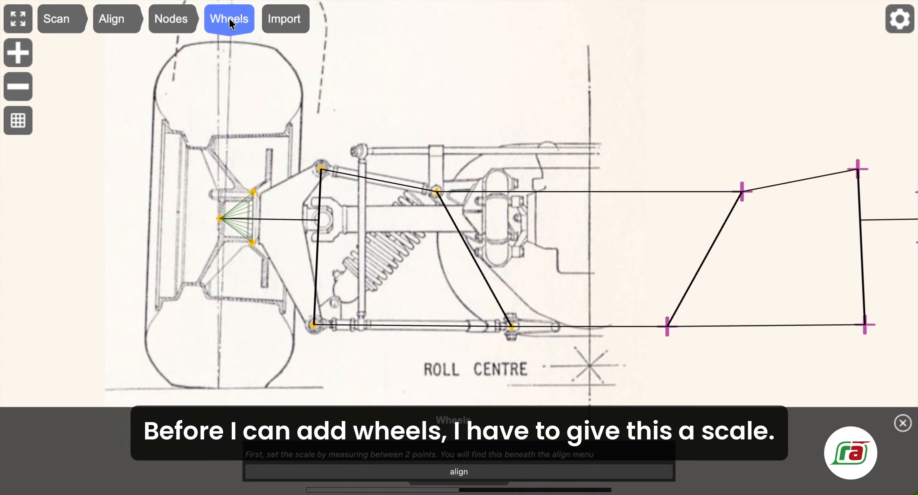
{"action": "left_click_drag", "start_coordinate": [440, 156], "coordinate": [398, 175]}
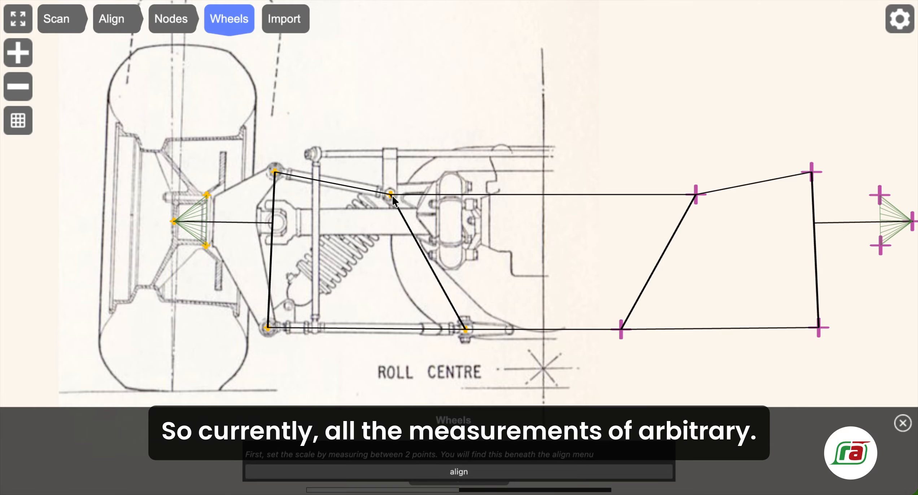
{"action": "left_click", "coordinate": [62, 20]}
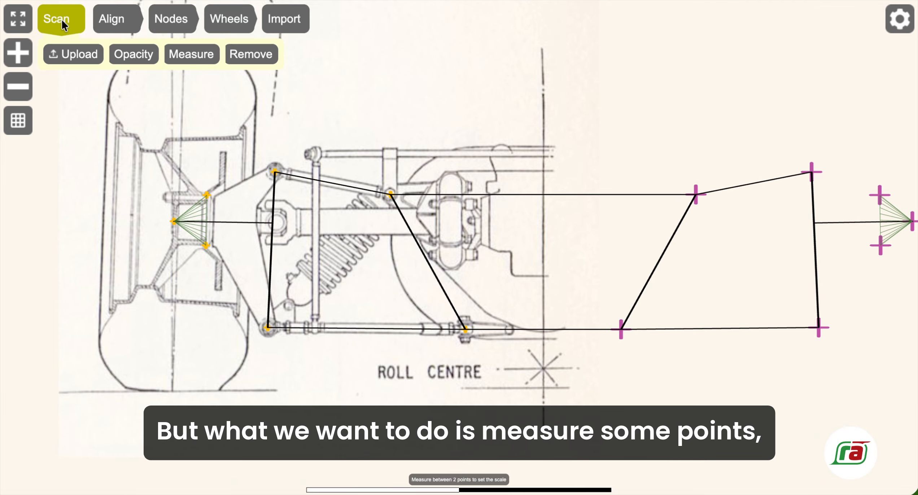